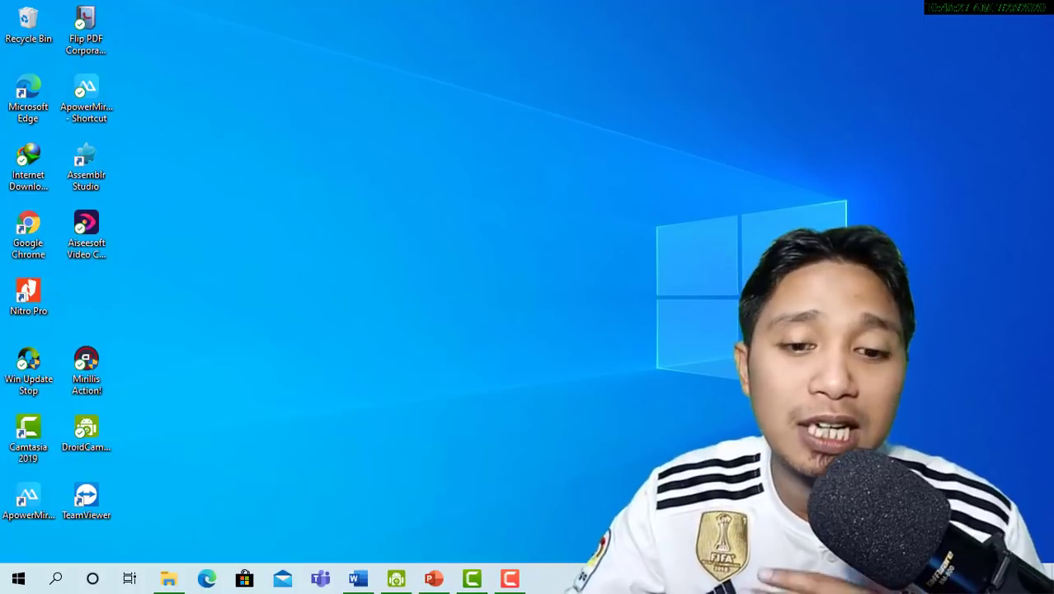
- Save the Photosynthesis presentation as an MPEG-4 Video in the Materi Ajar PPt folder
click(434, 578)
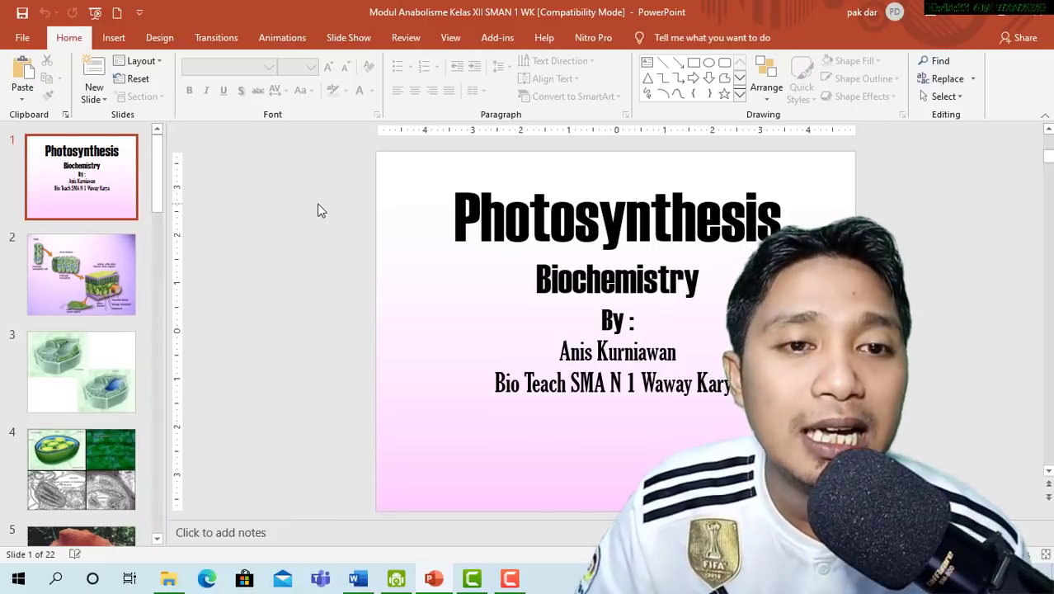
click(21, 38)
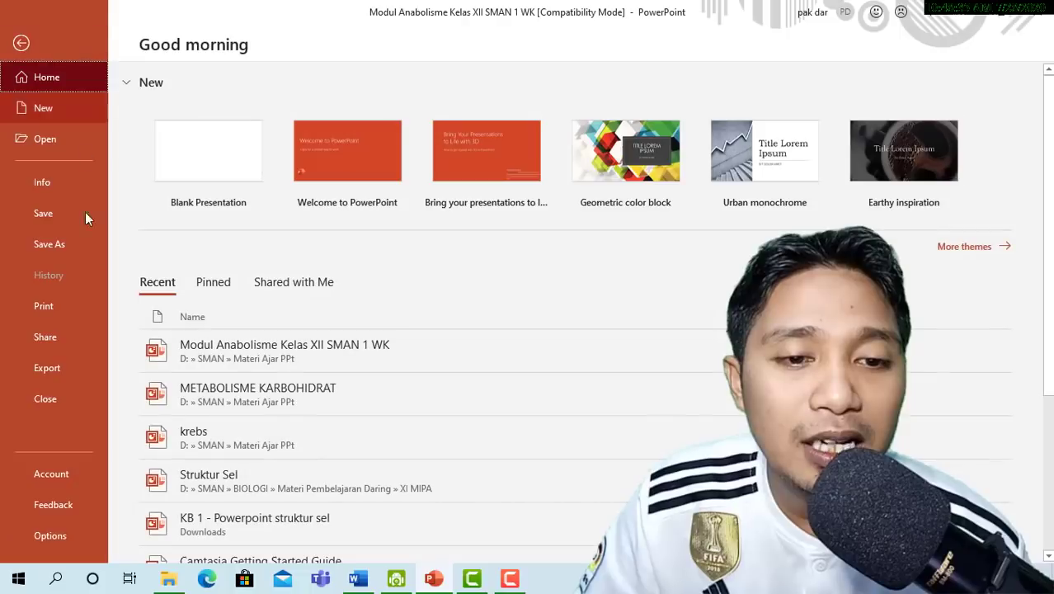
click(51, 376)
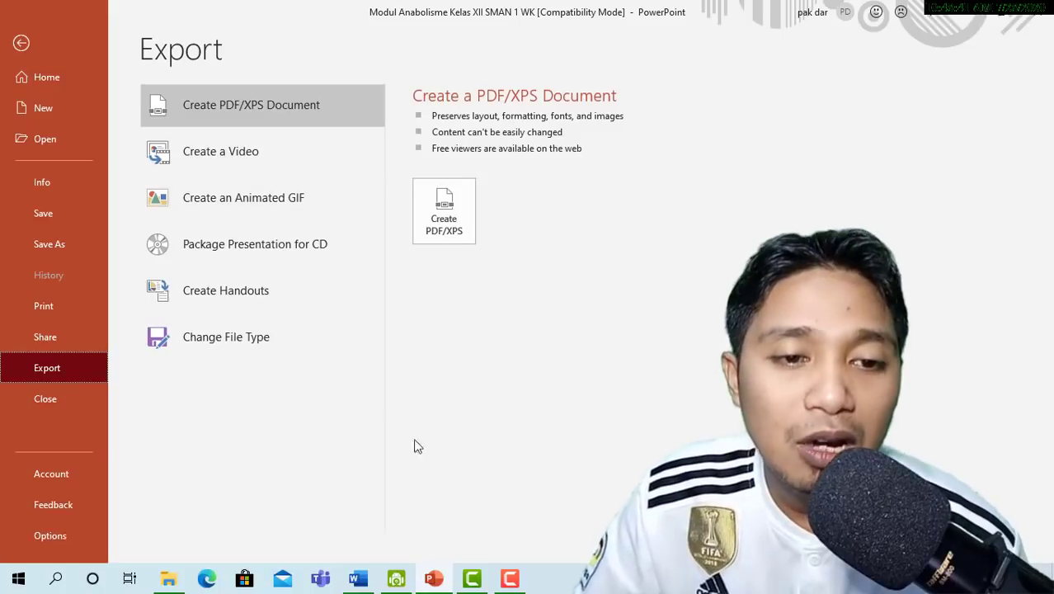
click(59, 244)
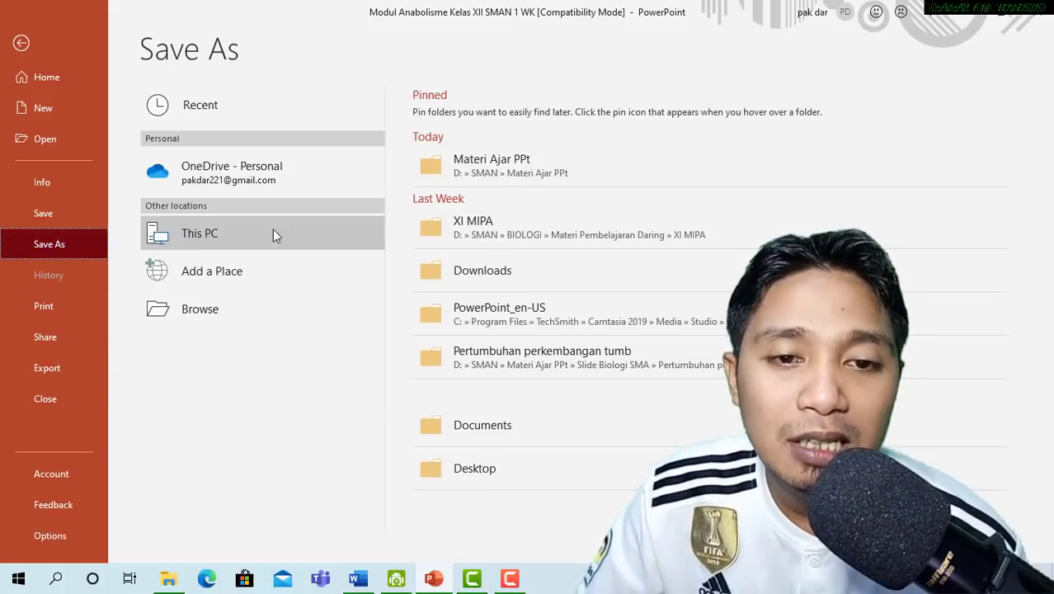
click(479, 168)
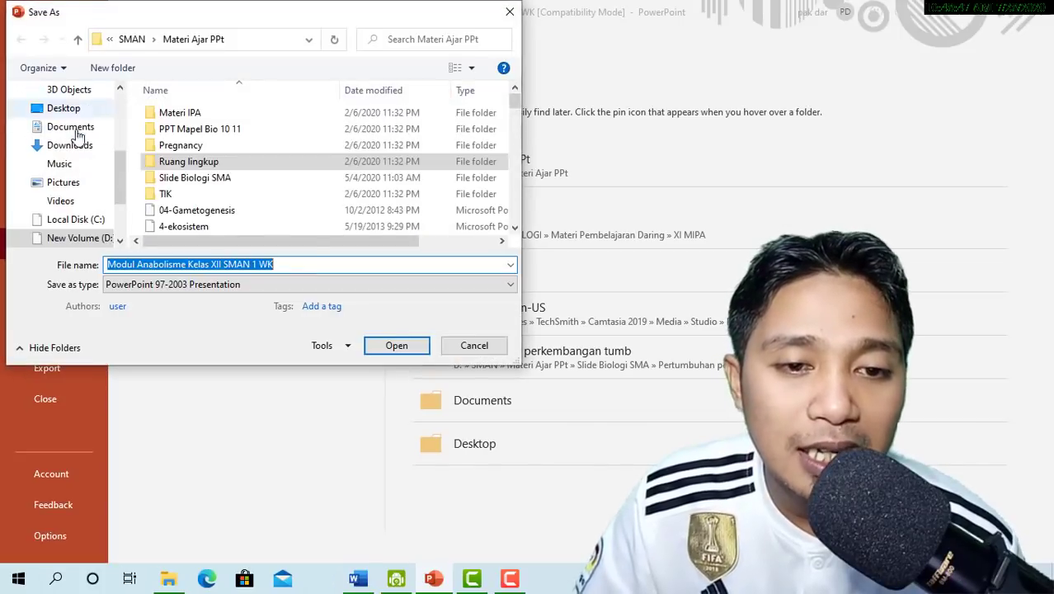
click(206, 210)
click(332, 285)
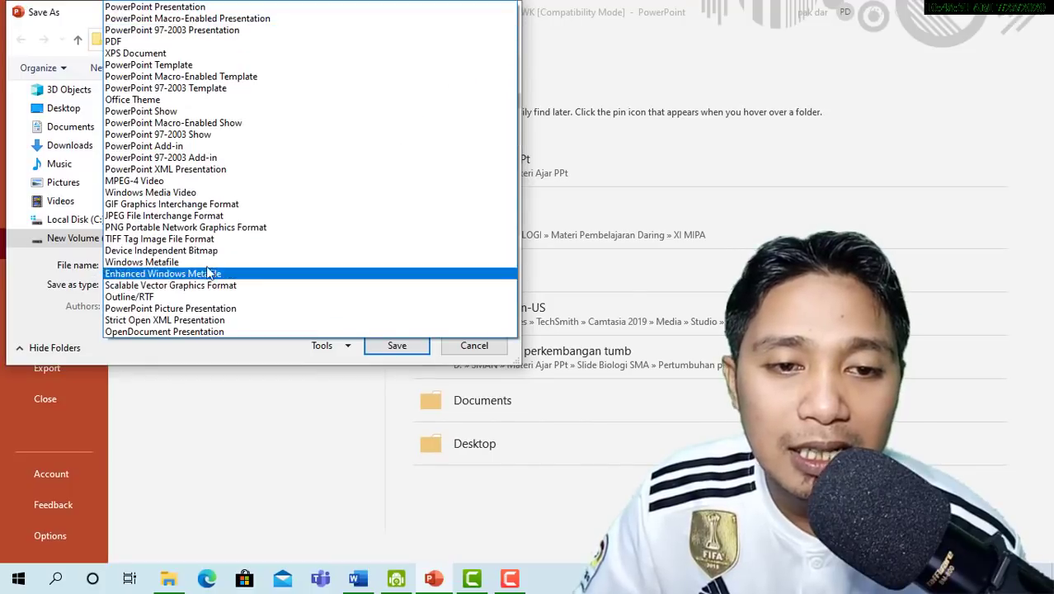
click(162, 180)
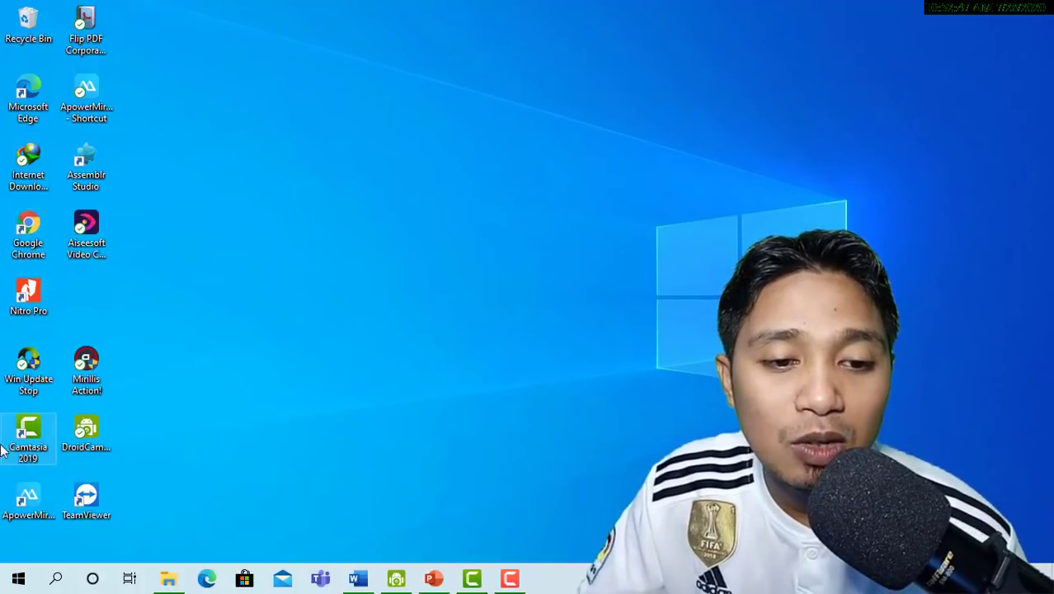
click(475, 581)
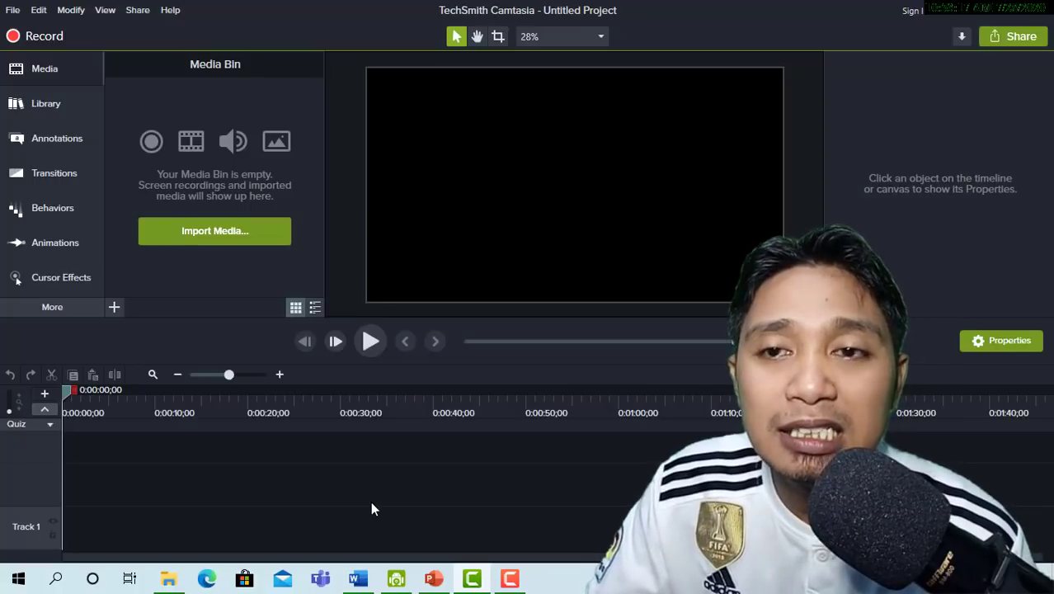
click(970, 12)
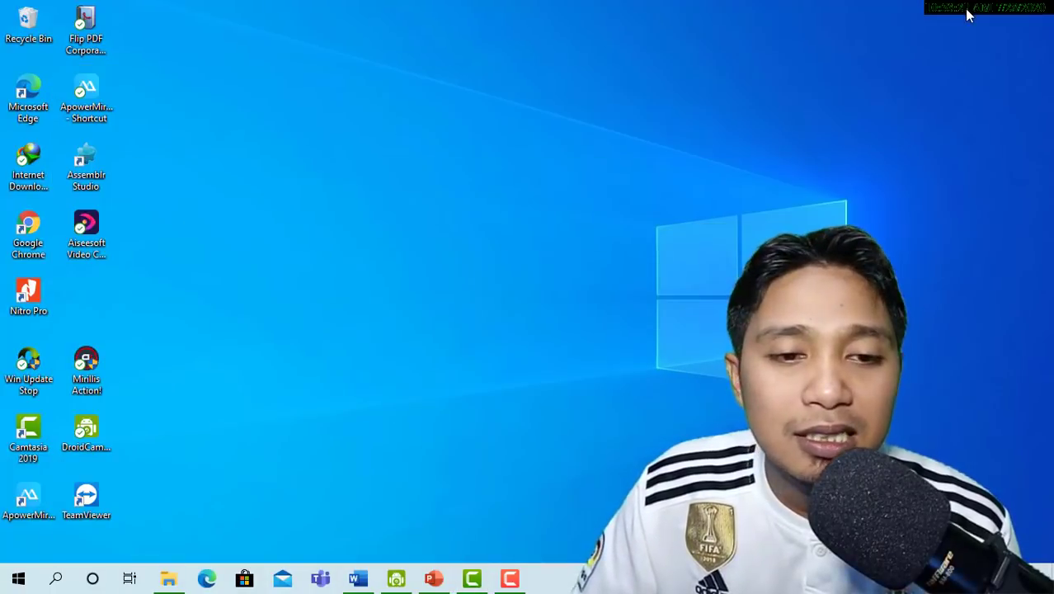
- Close PowerPoint and reopen Modul Anabolisme Kelas XII SMAN 1 WK from the Materi Ajar PPt folder
click(430, 580)
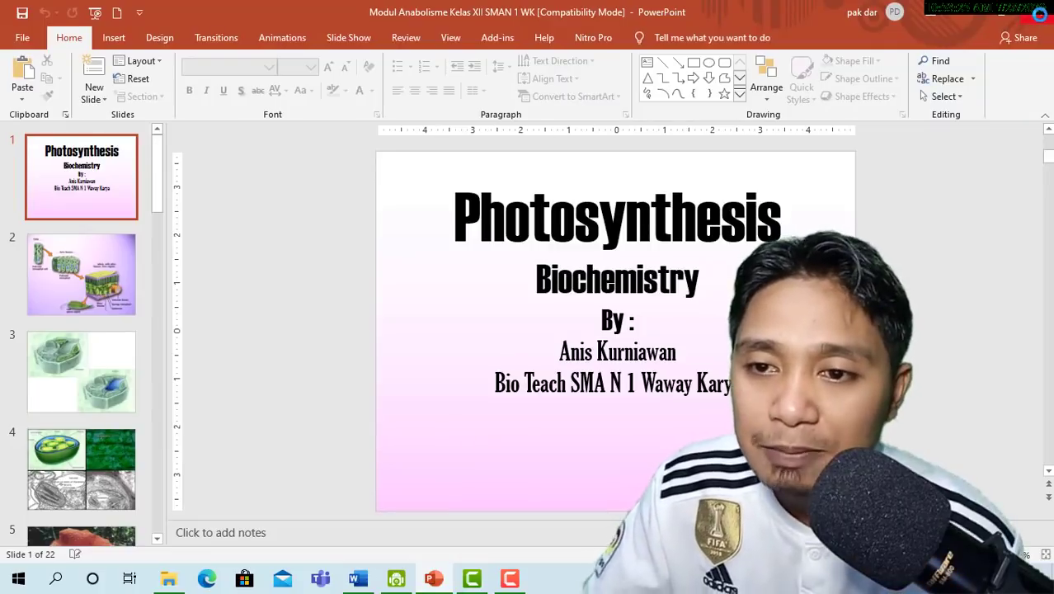
key(alt+F4)
click(168, 580)
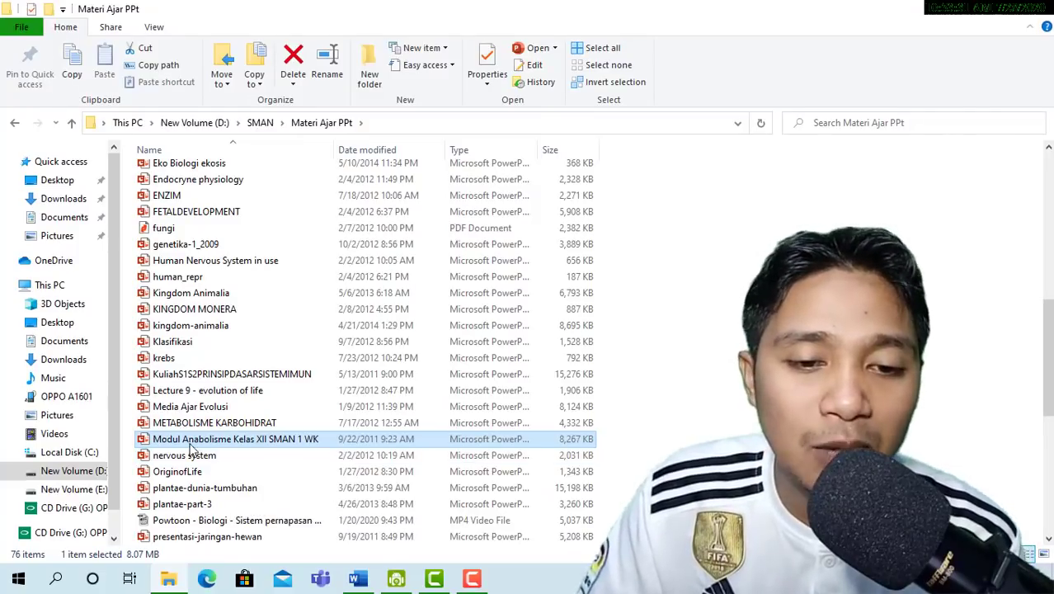
double_click(200, 443)
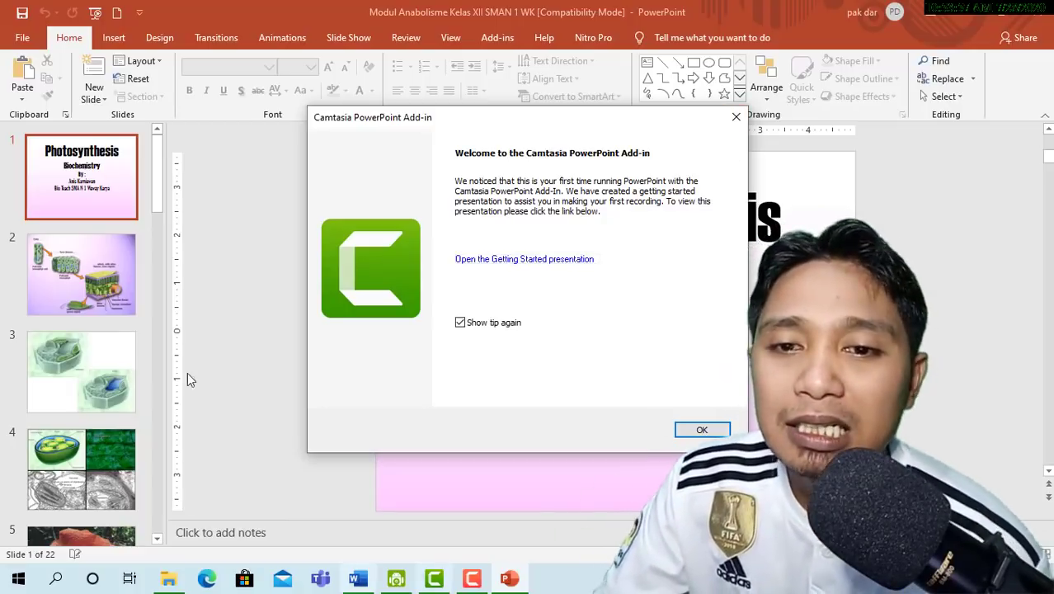
- Dismiss the Camtasia add-in welcome message and show the Add-ins recording toolbar
click(736, 118)
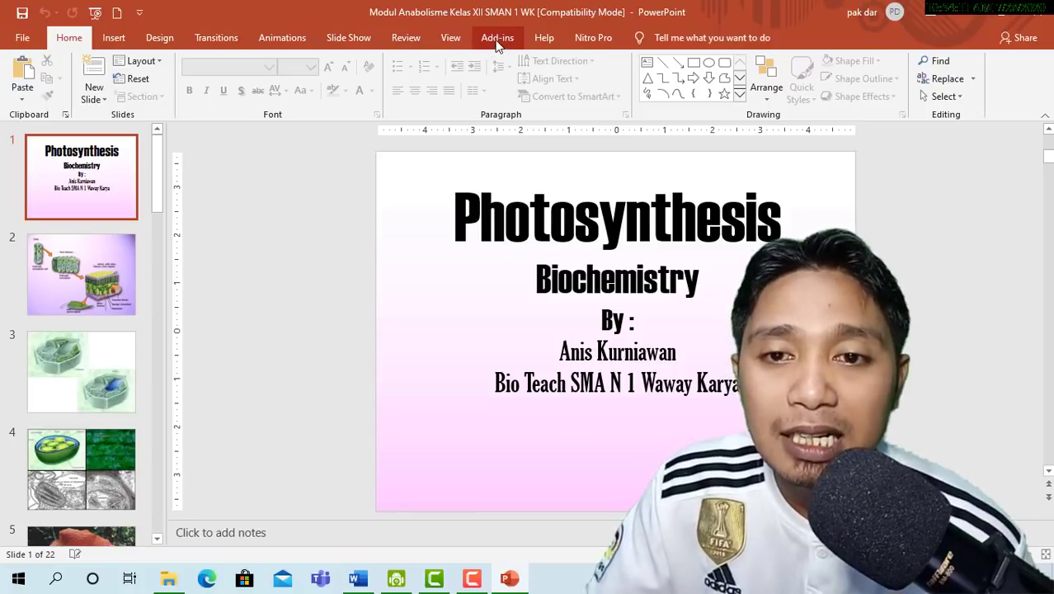
click(498, 41)
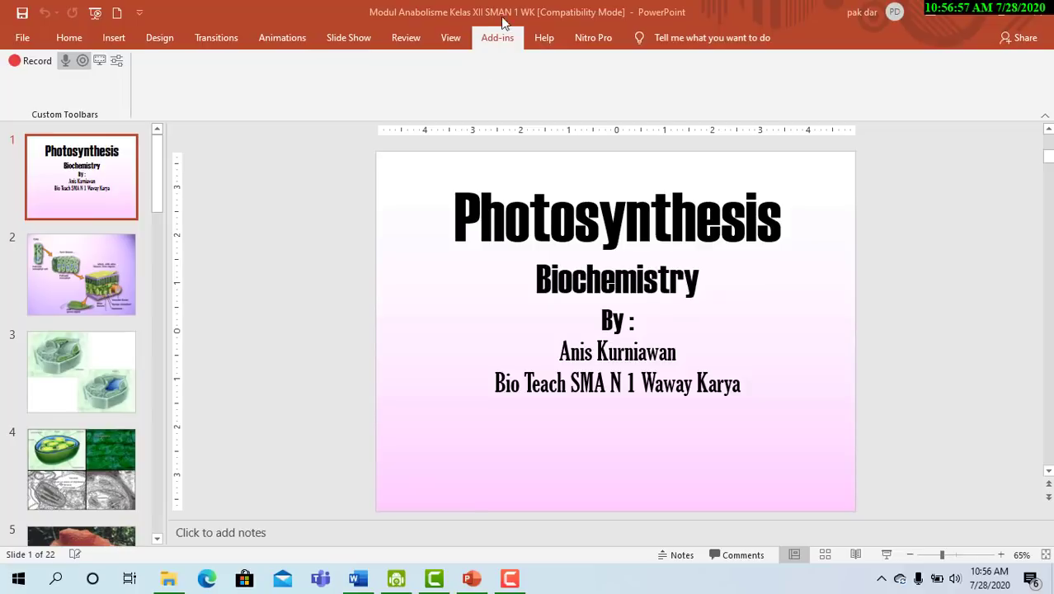
- Turn on Camtasia's Camera Preview to see the webcam feed beside the slides
click(98, 62)
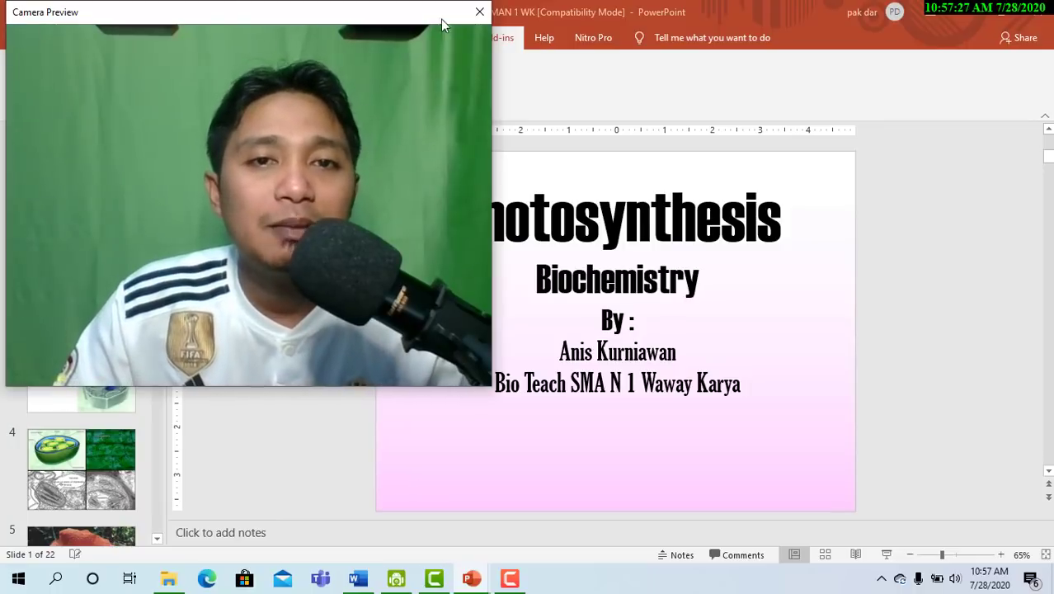
- Close the webcam preview and start the Camtasia recording of the full-screen slideshow
click(479, 13)
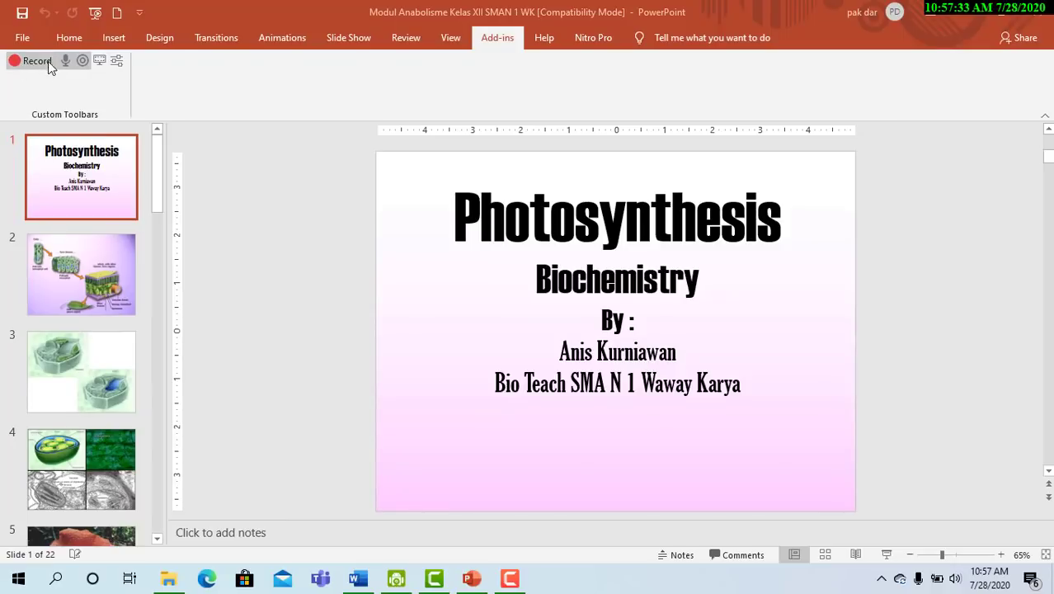
click(23, 61)
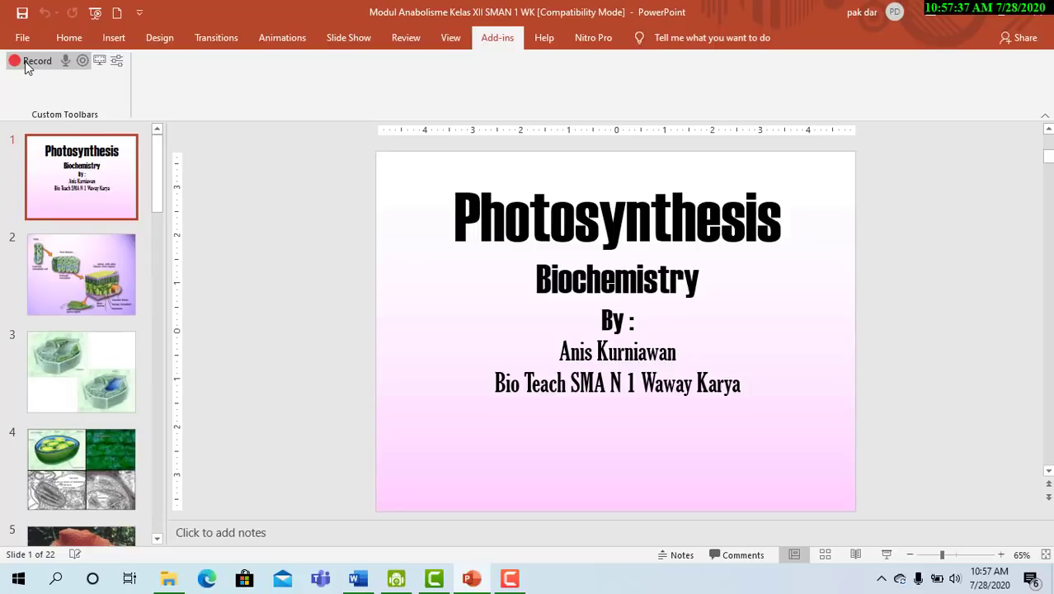
click(26, 65)
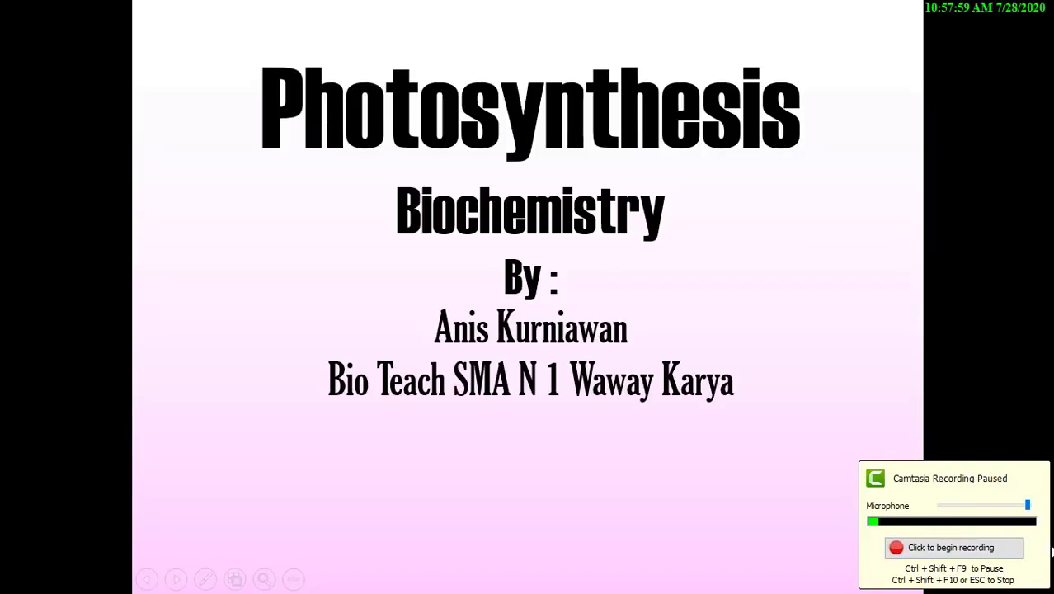
click(967, 549)
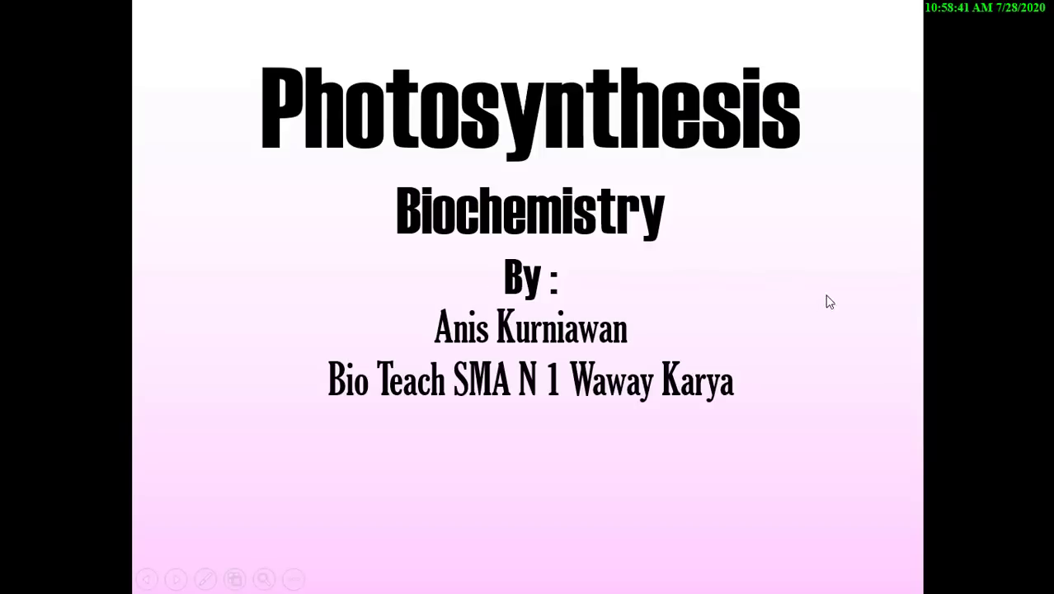
- Advance the slideshow to the diagram of cells forming tissues and a leaf organ
click(790, 326)
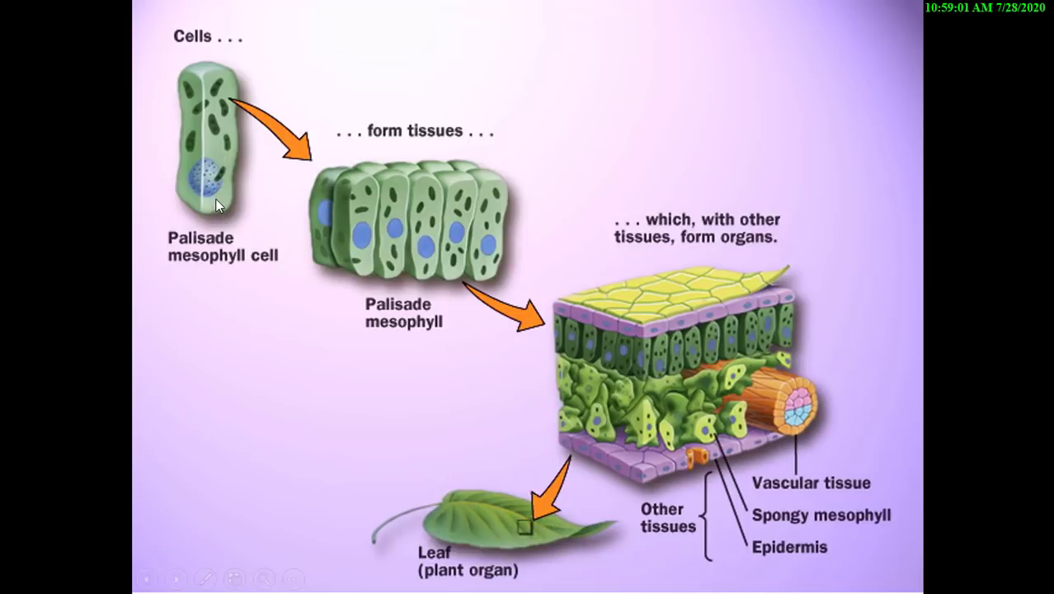
- Advance to the plant cell slide and switch the slideshow pointer to the pen
click(527, 379)
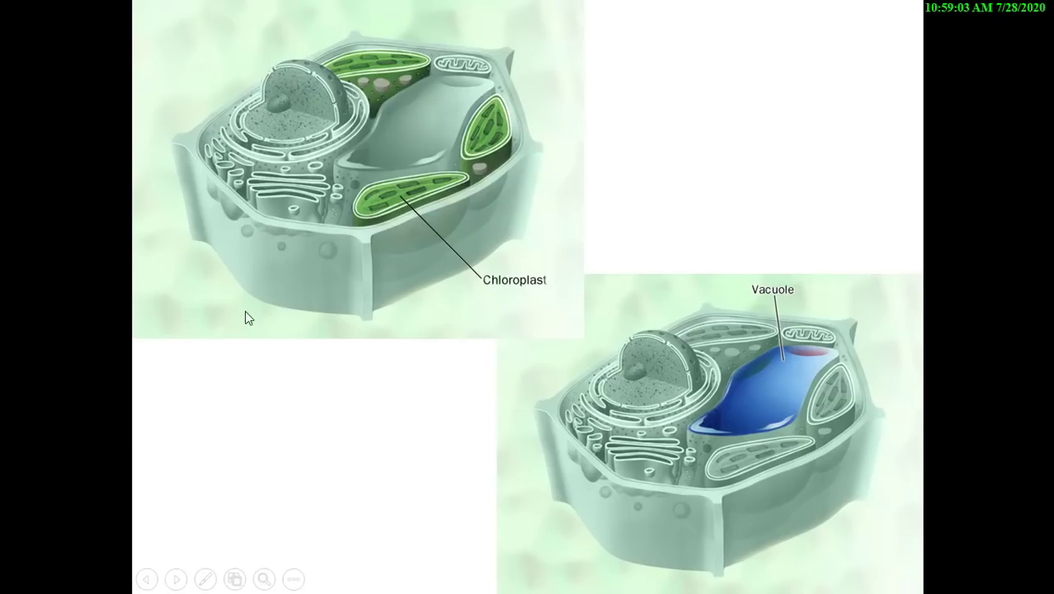
right_click(697, 85)
mouse_move(782, 259)
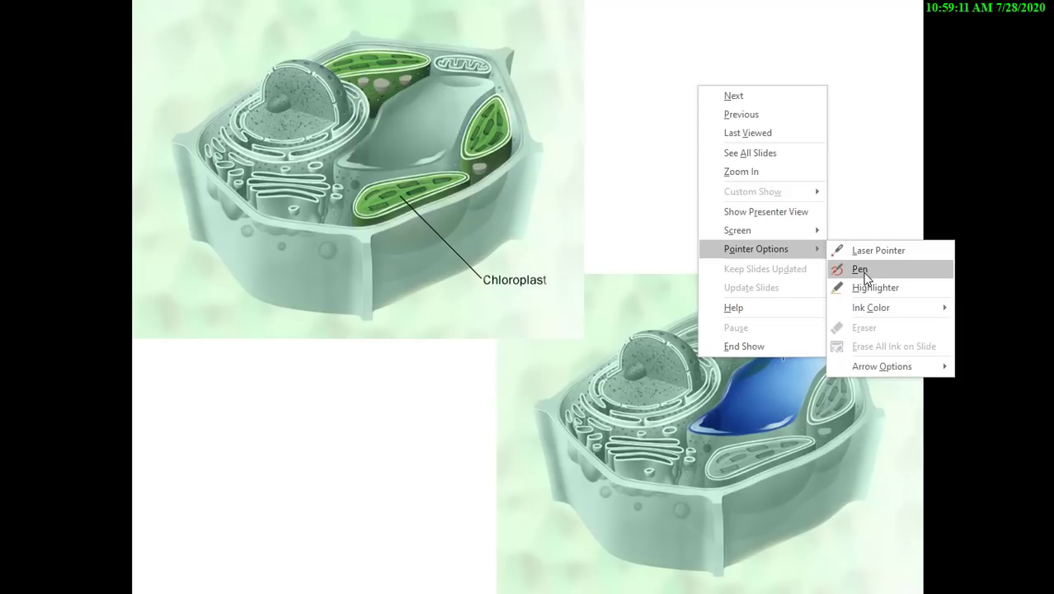
click(861, 271)
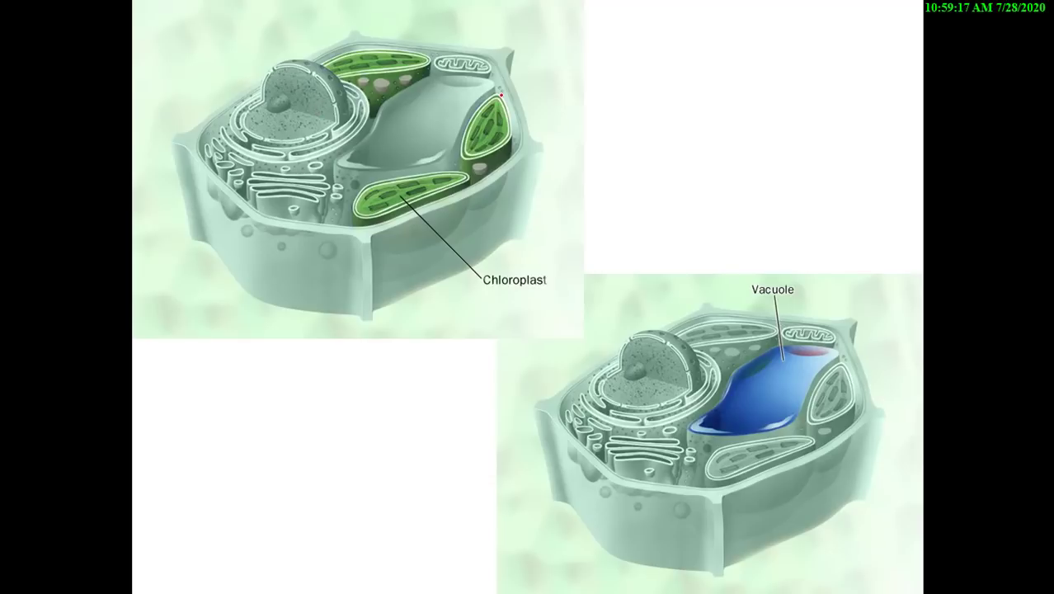
- Mark three chloroplasts and the vacuole in red ink, then end the slideshow
drag(501, 96, 482, 78)
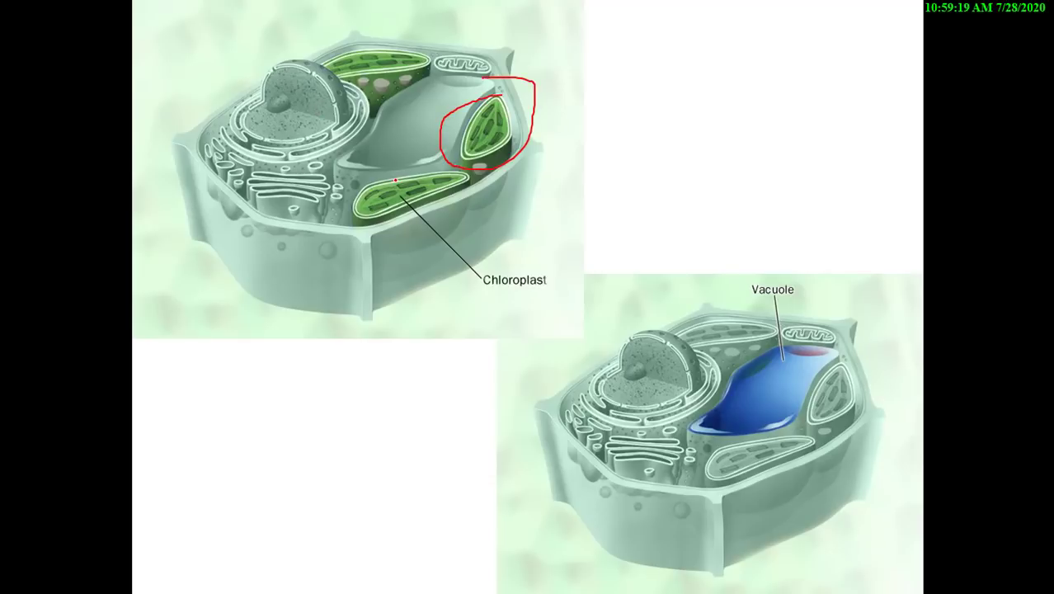
drag(395, 179, 409, 162)
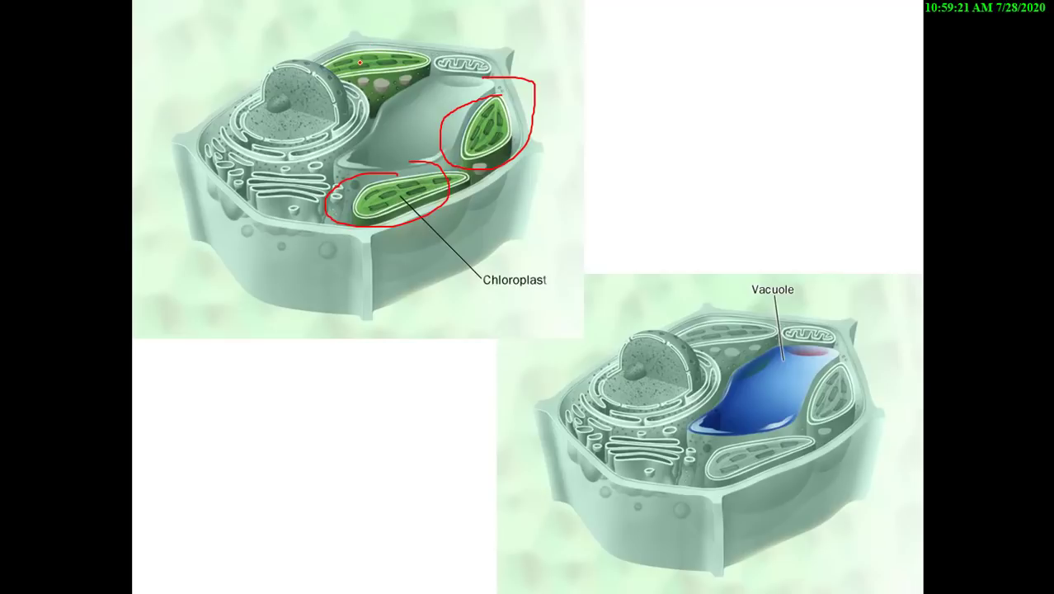
drag(360, 64, 388, 64)
drag(794, 323, 861, 256)
mouse_move(800, 297)
mouse_down()
mouse_move(781, 323)
mouse_move(822, 337)
mouse_up()
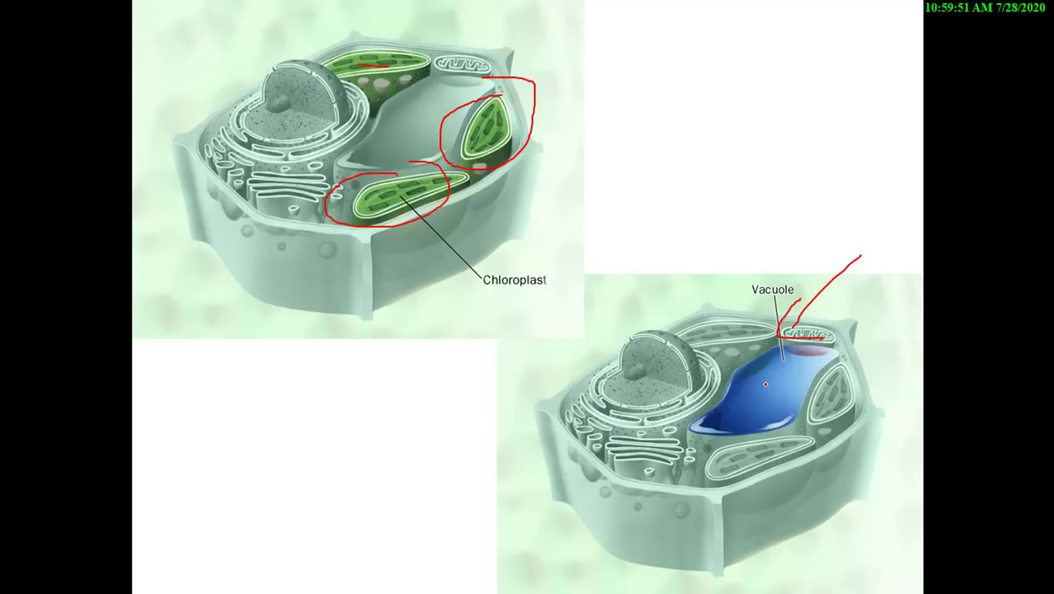
key(Escape)
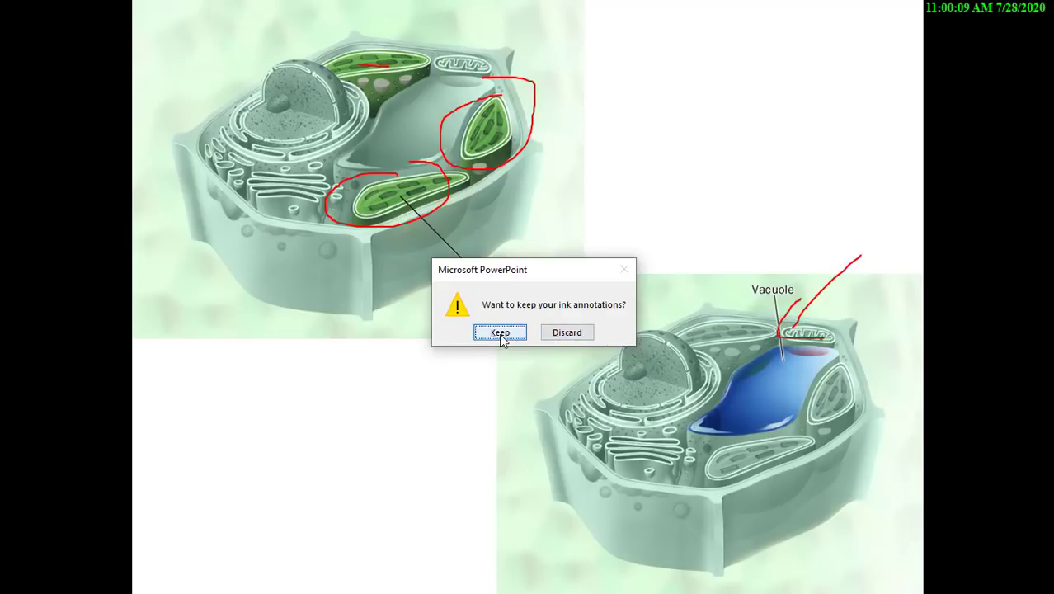
- Discard the ink, stop the recording, and save it to the Camtasia folder
click(566, 333)
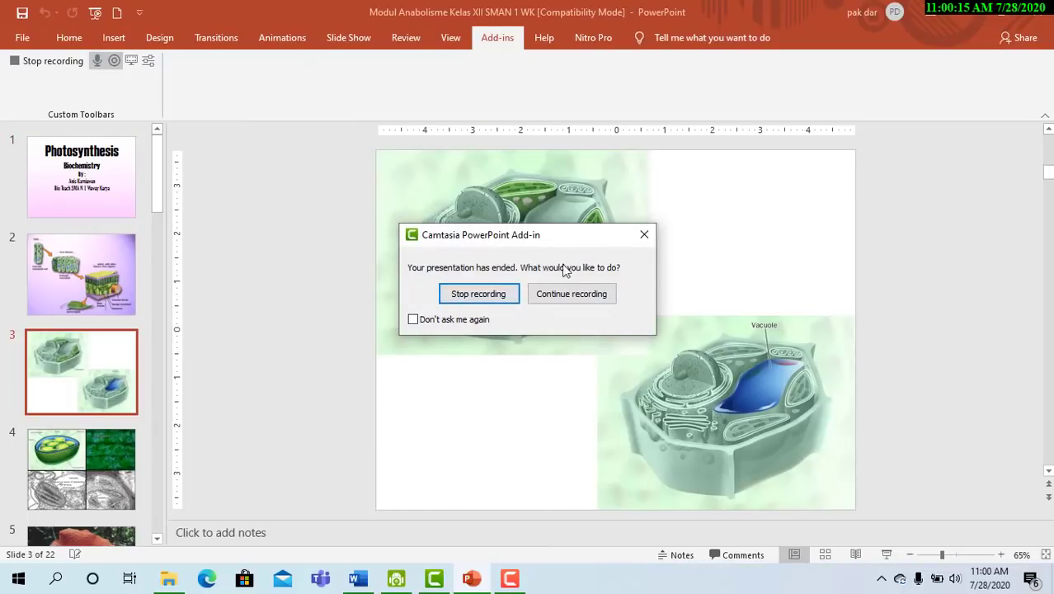
click(486, 297)
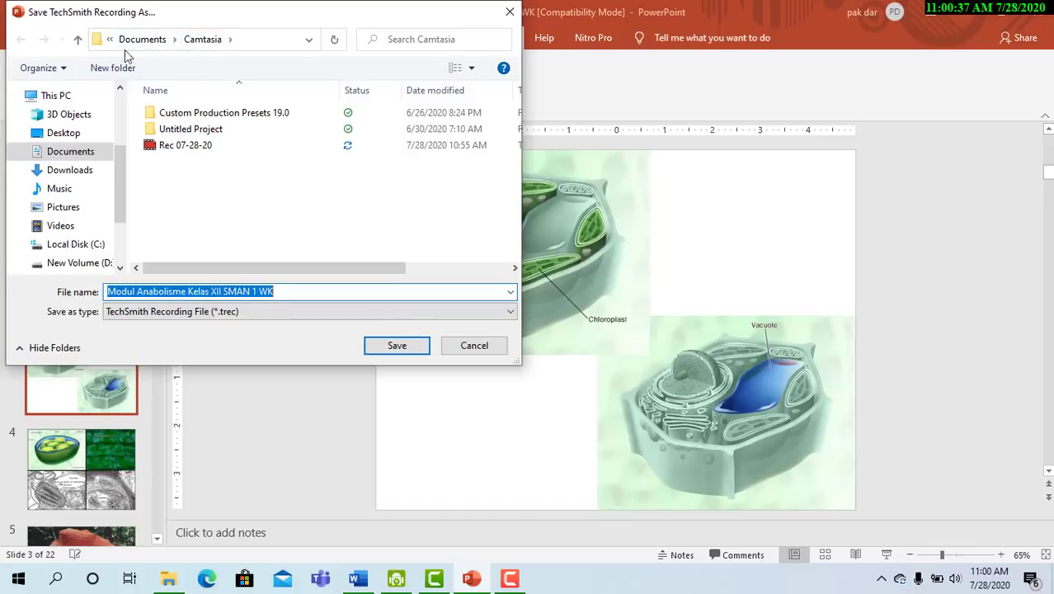
click(404, 350)
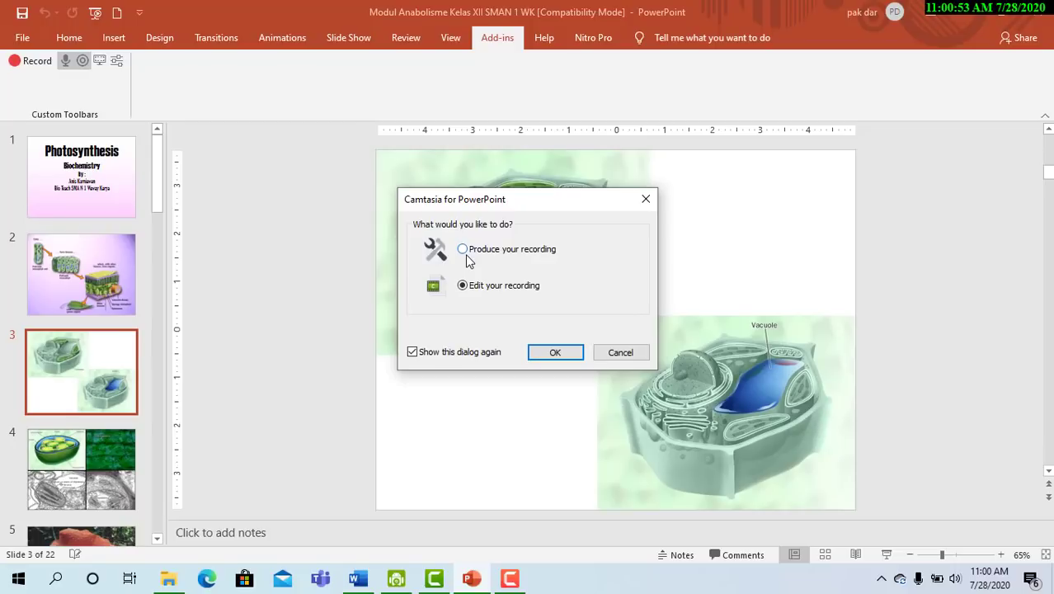
- Choose to edit the recording so it opens in Camtasia's editor
click(463, 249)
click(555, 353)
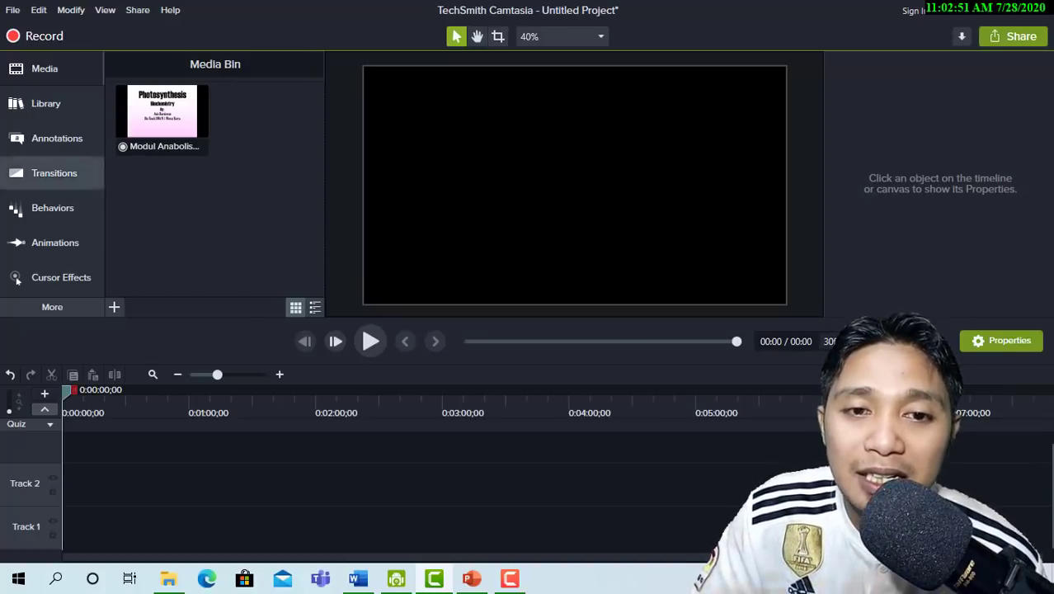
- Place the recording on Tracks 1 and 2 at the timeline start and move the playhead a few seconds in
click(124, 122)
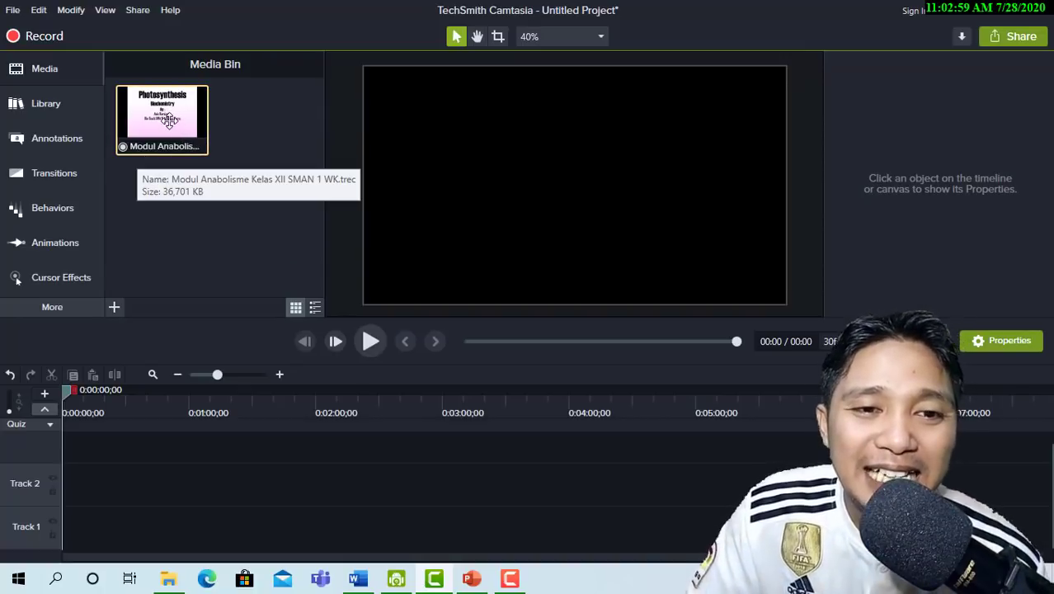
drag(174, 103, 127, 458)
drag(100, 521, 66, 549)
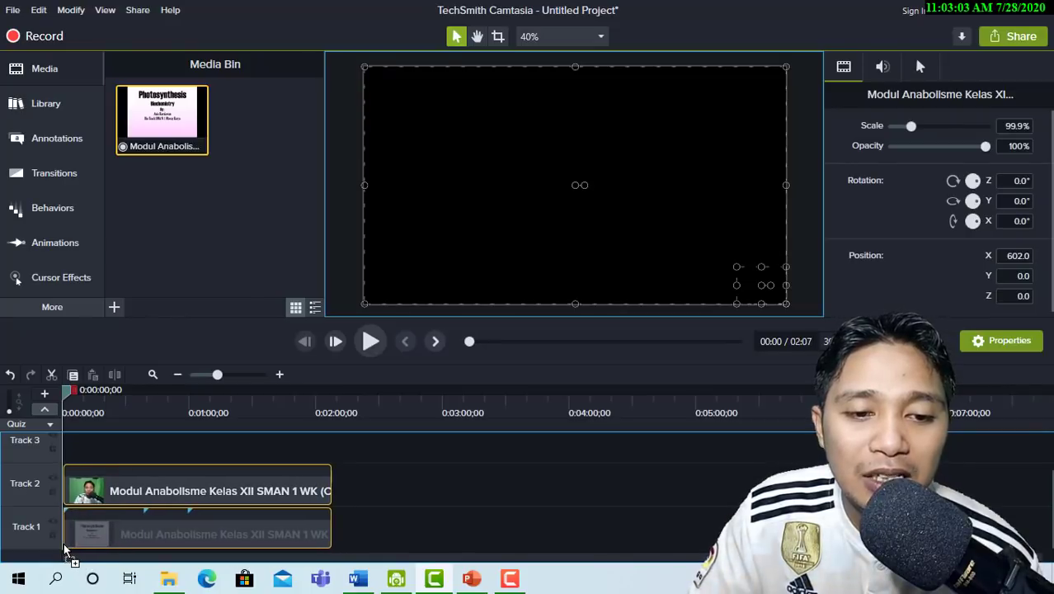
drag(66, 549, 106, 535)
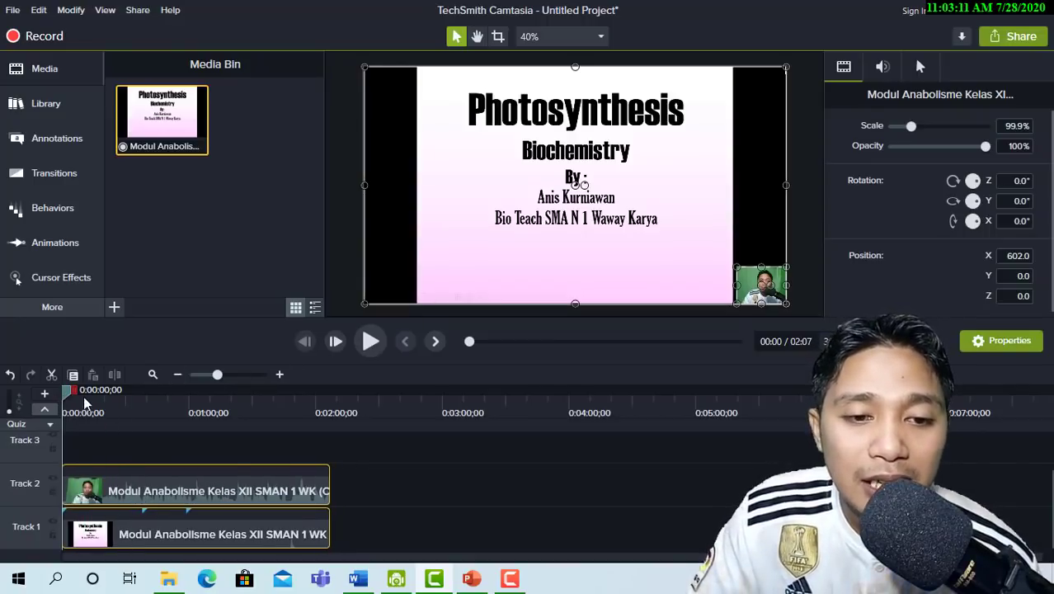
drag(85, 403, 81, 402)
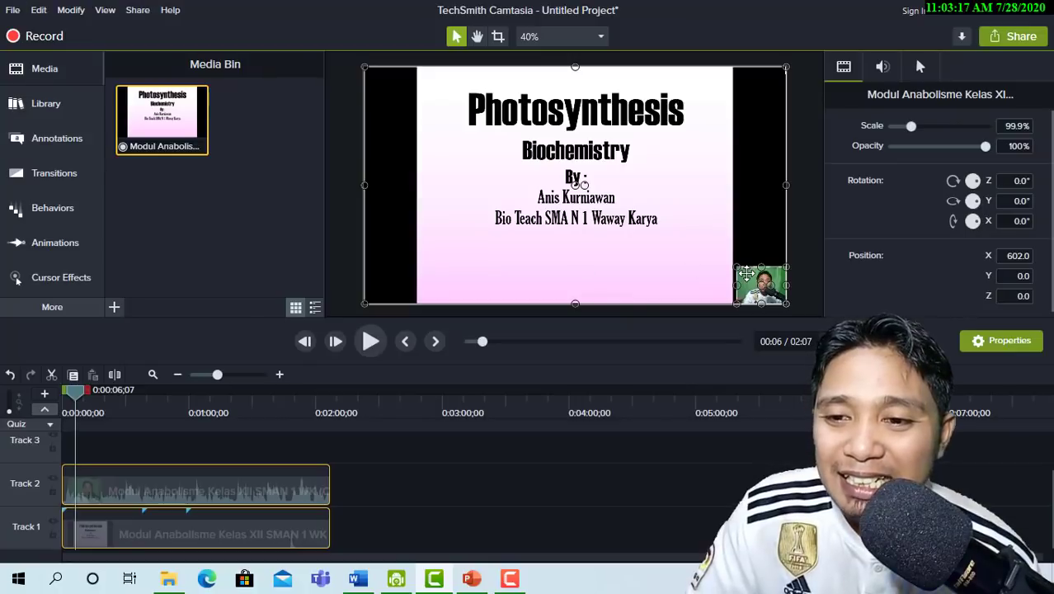
- Resize the webcam overlay to about 65% scale in the title slide's lower-right corner
key(Escape)
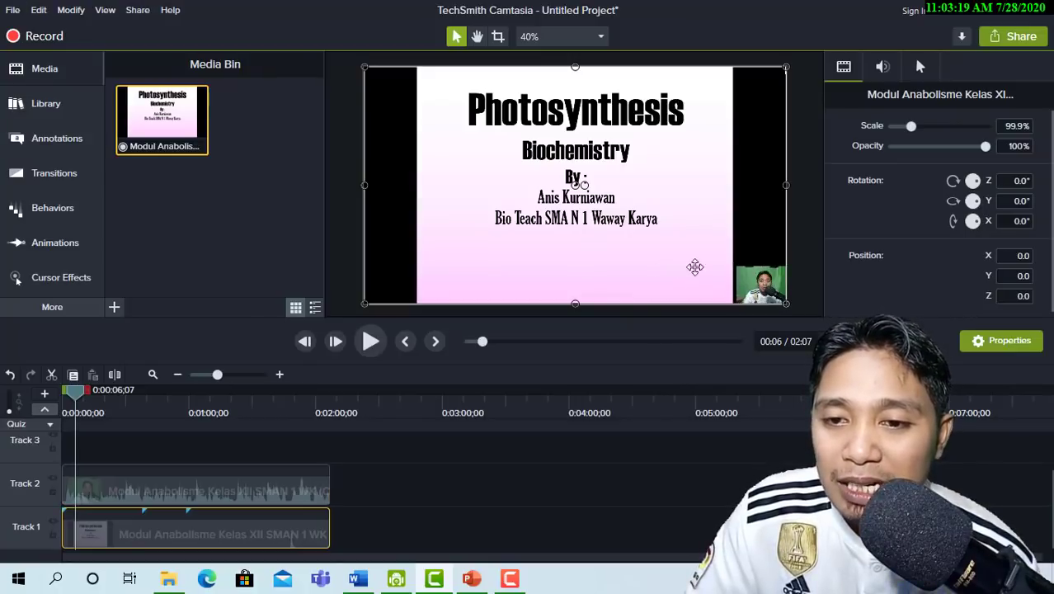
click(742, 279)
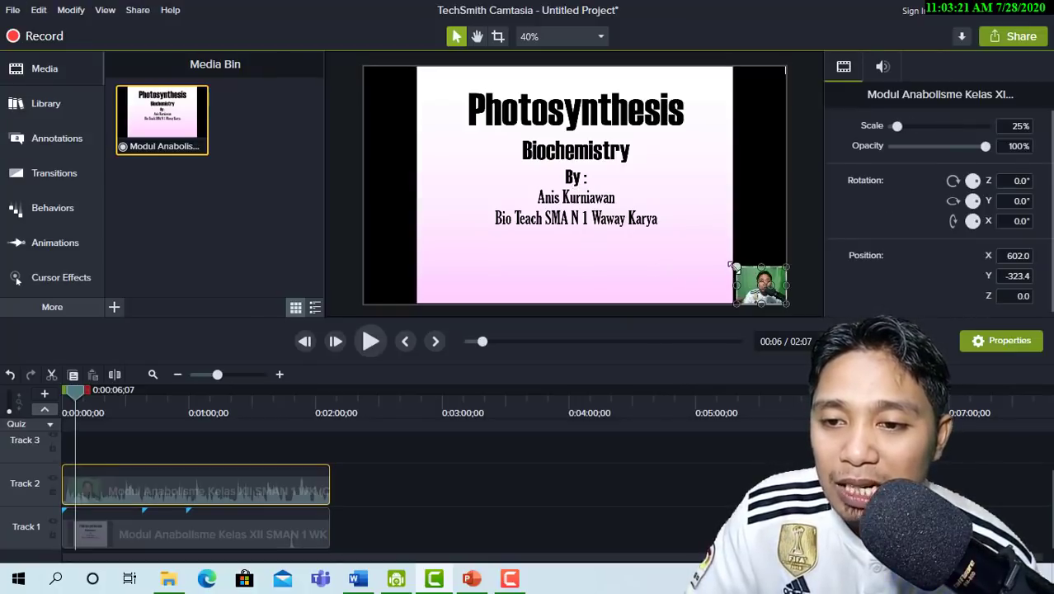
drag(733, 267, 629, 188)
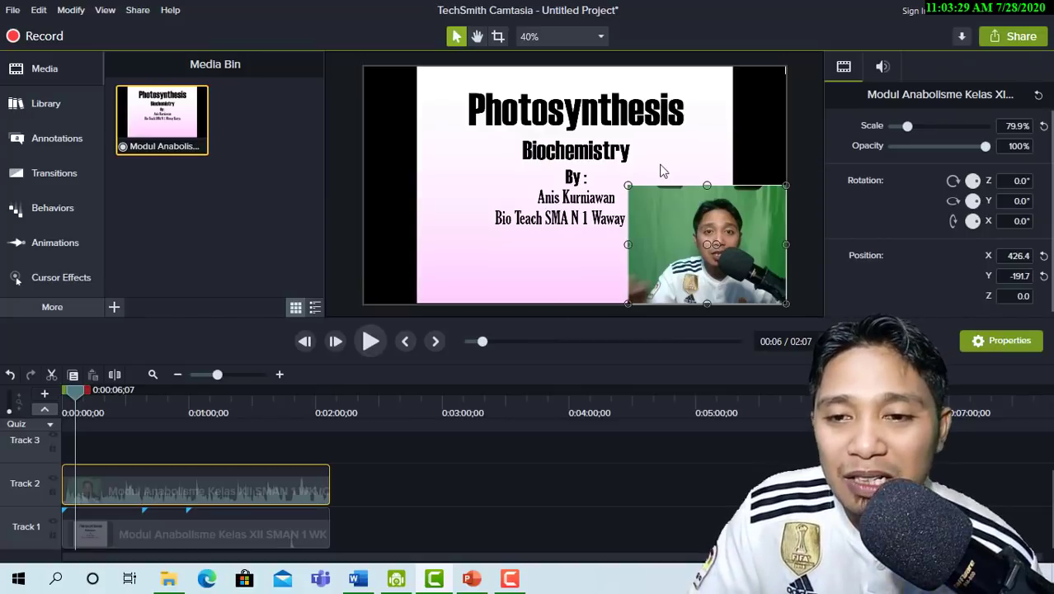
drag(628, 183, 677, 221)
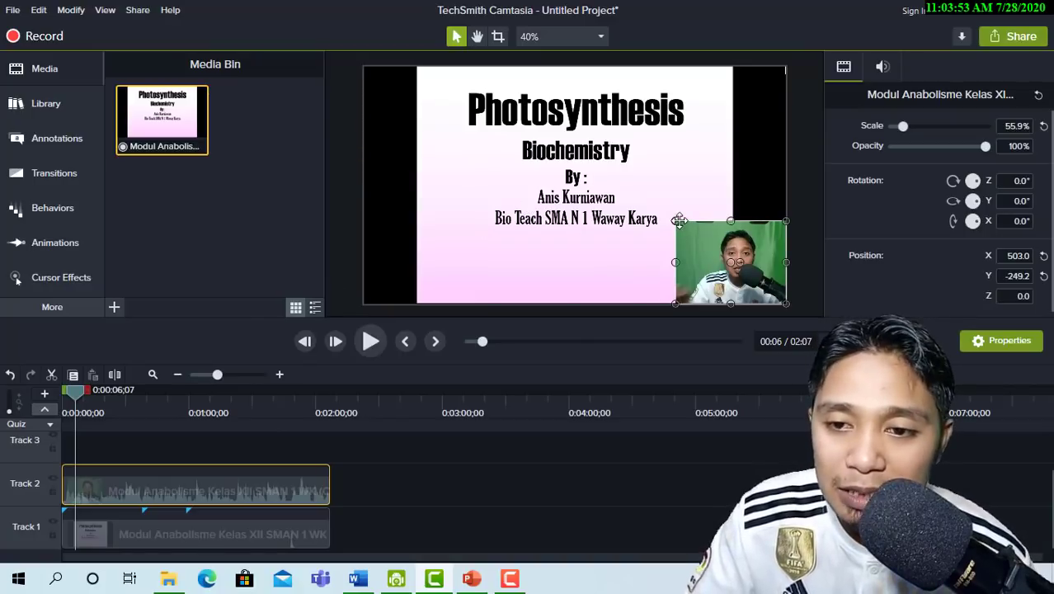
drag(676, 221, 657, 207)
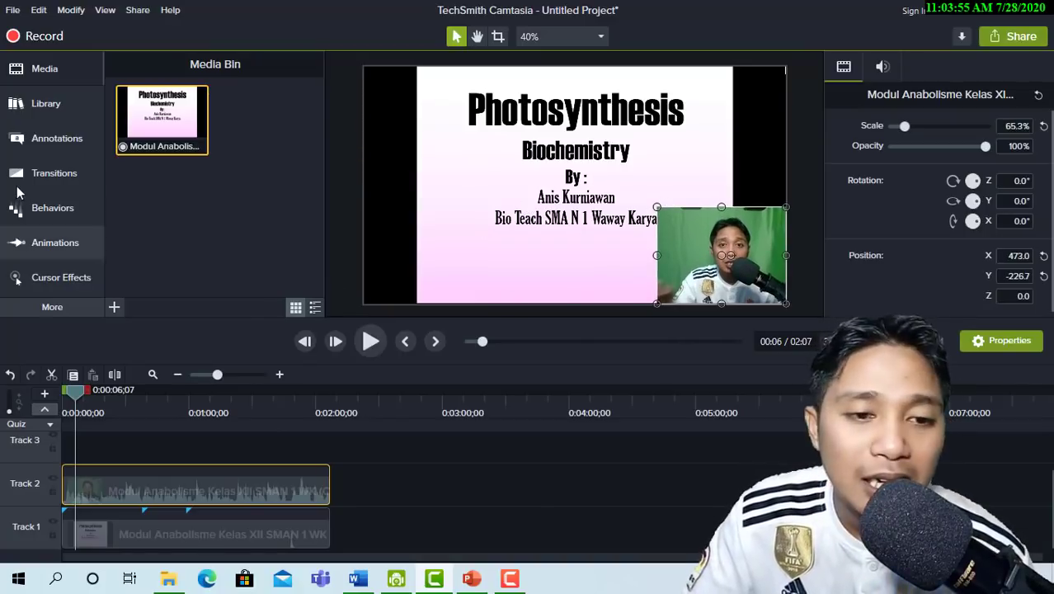
click(623, 282)
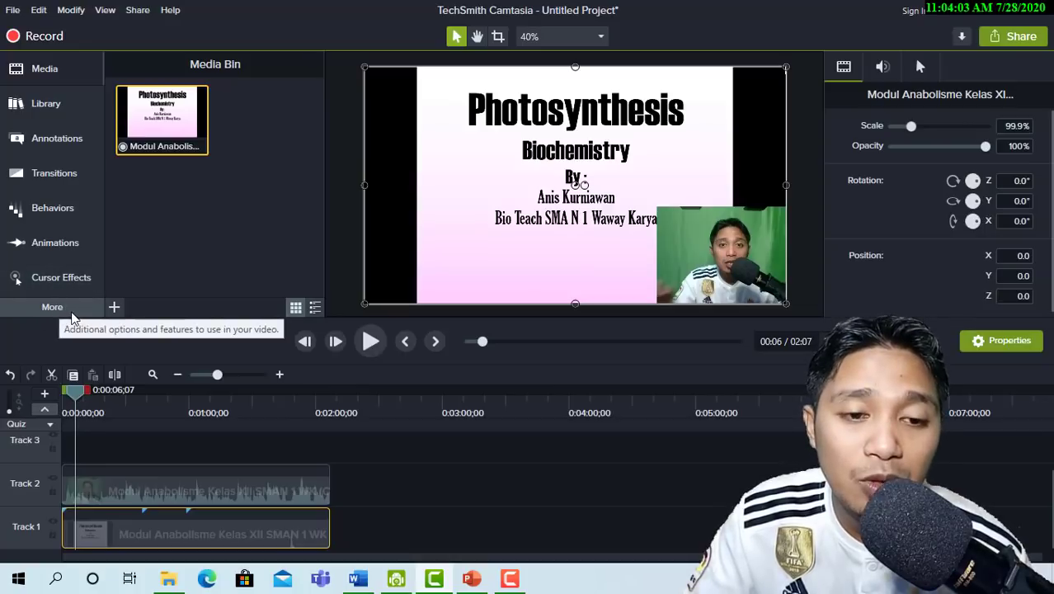
- Apply the Remove a Color visual effect to the webcam clip
click(80, 315)
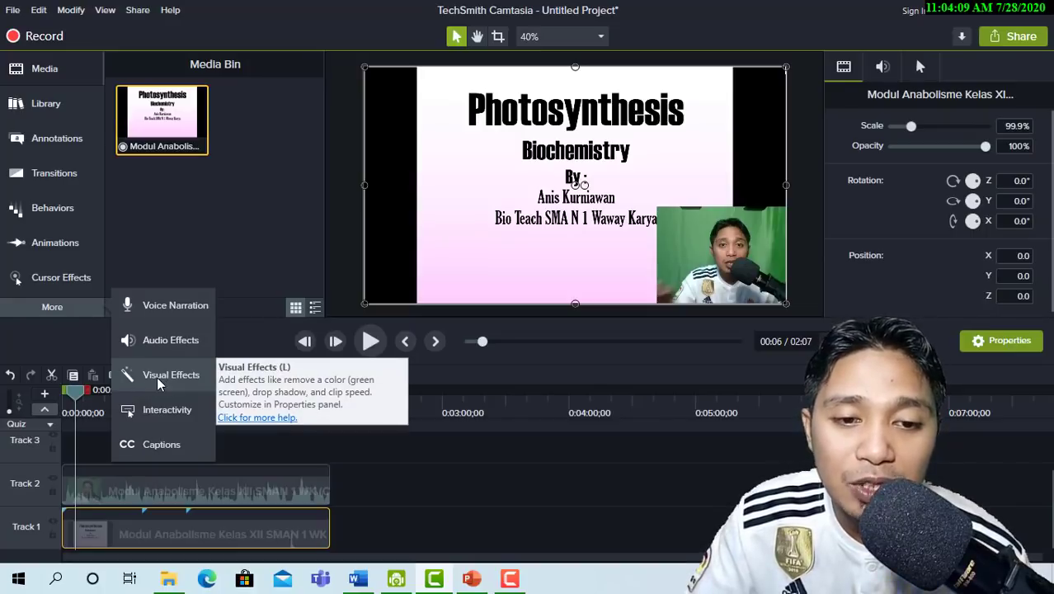
click(161, 380)
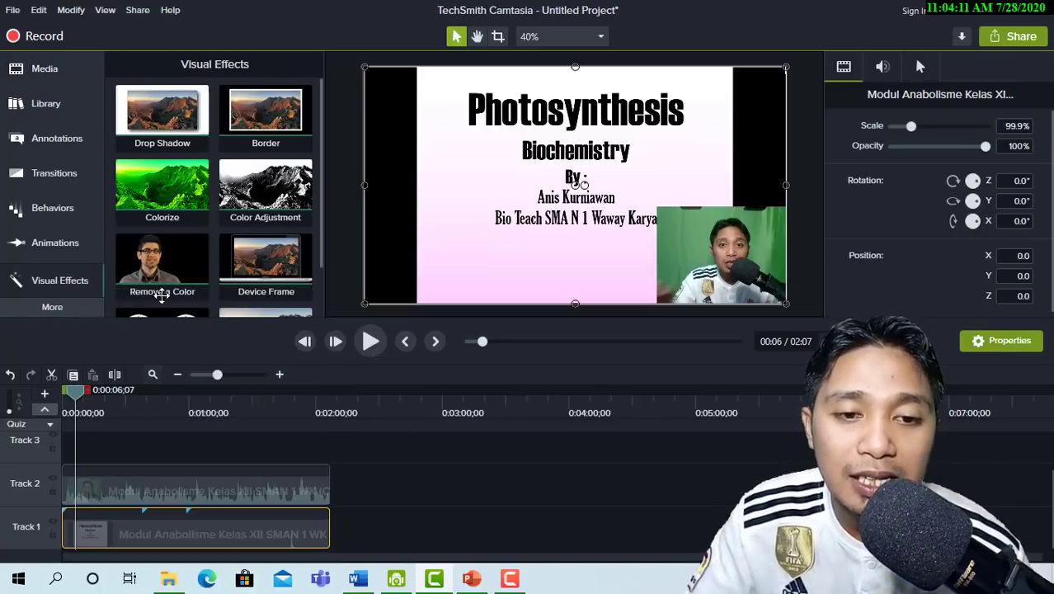
scroll(323, 198, down, 1)
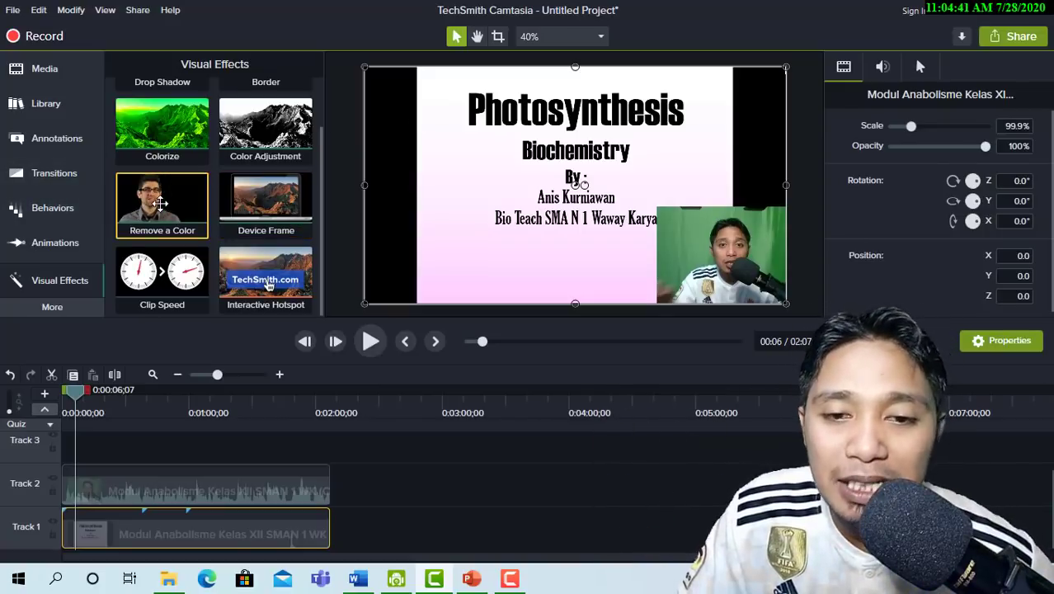
click(696, 253)
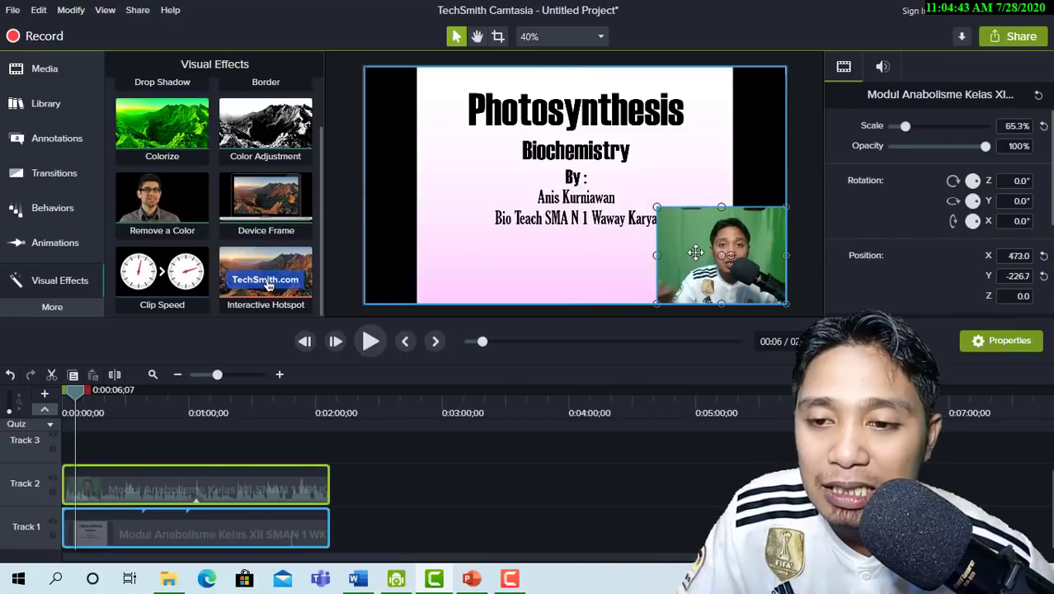
drag(695, 253, 693, 251)
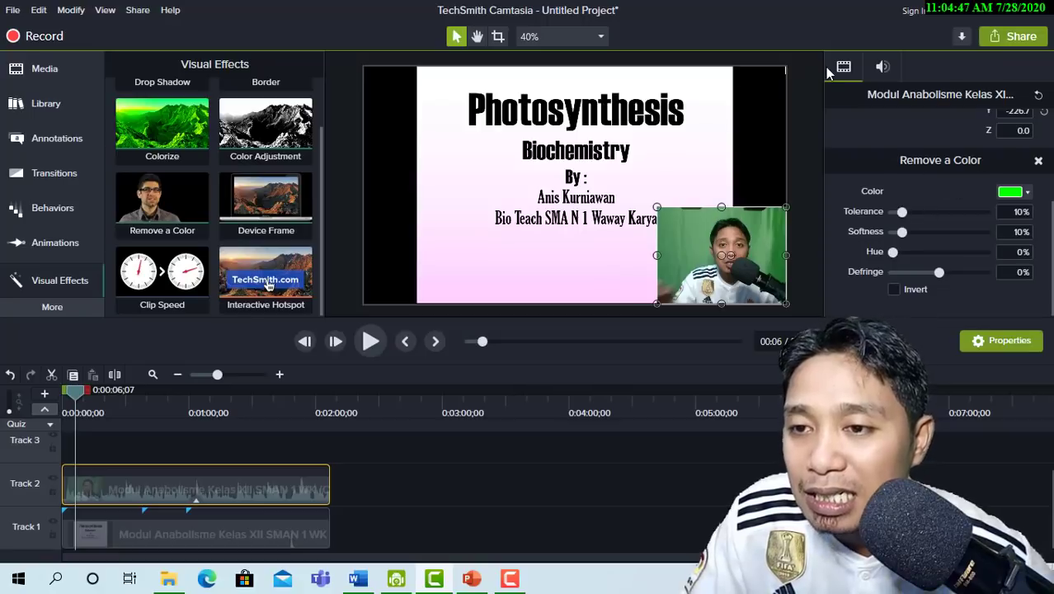
- Sample the webcam's green backdrop as the colour to remove
click(883, 72)
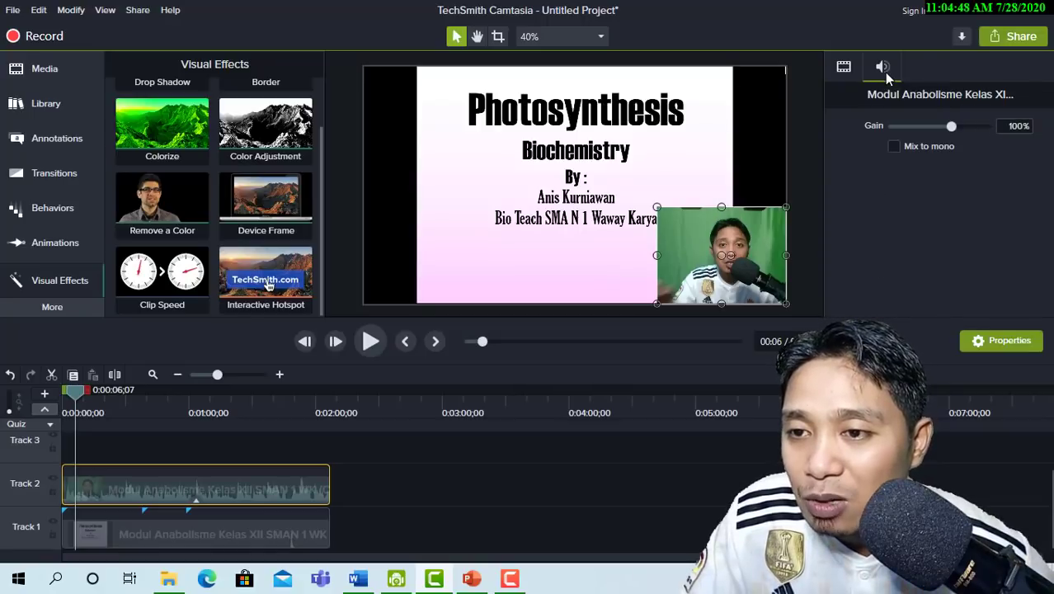
click(845, 69)
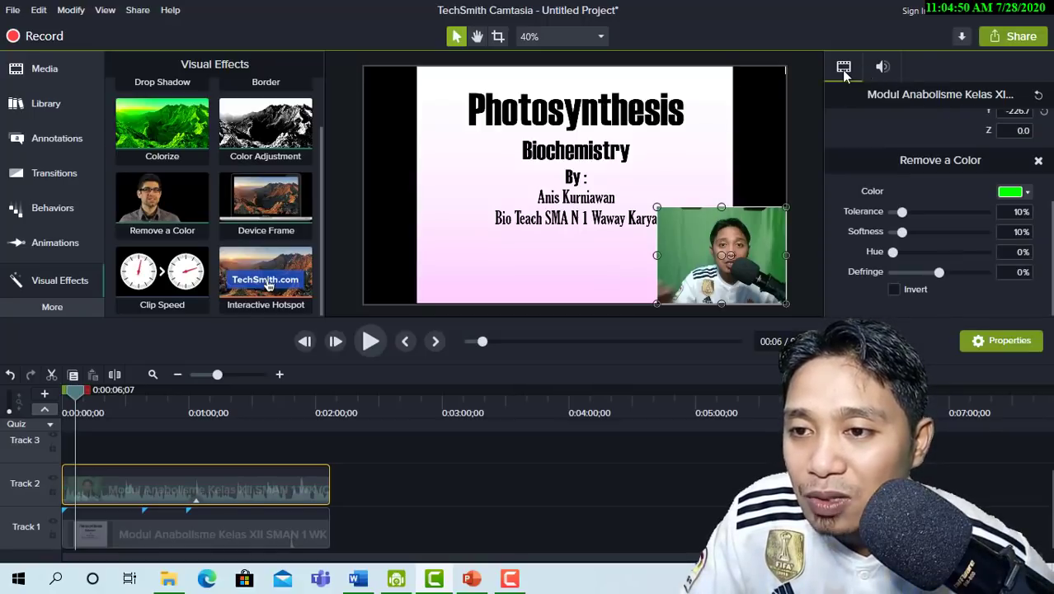
click(1028, 193)
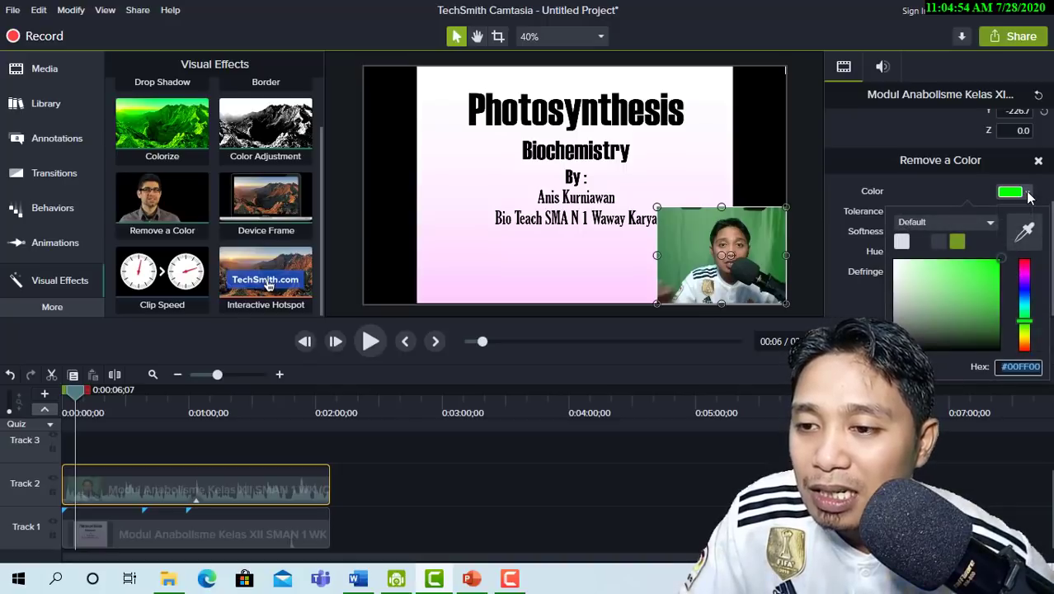
click(1027, 236)
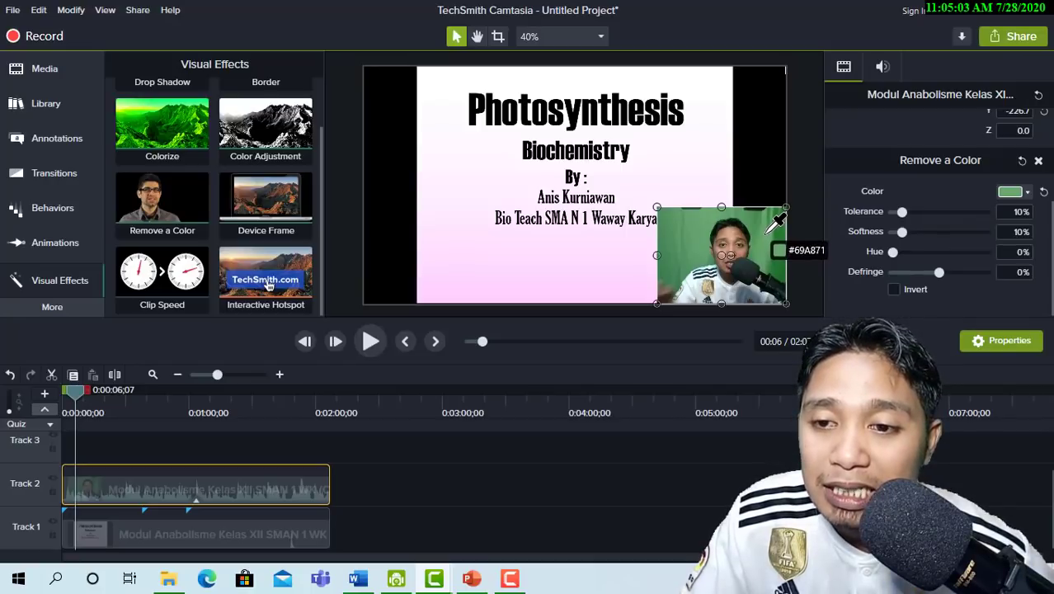
click(769, 232)
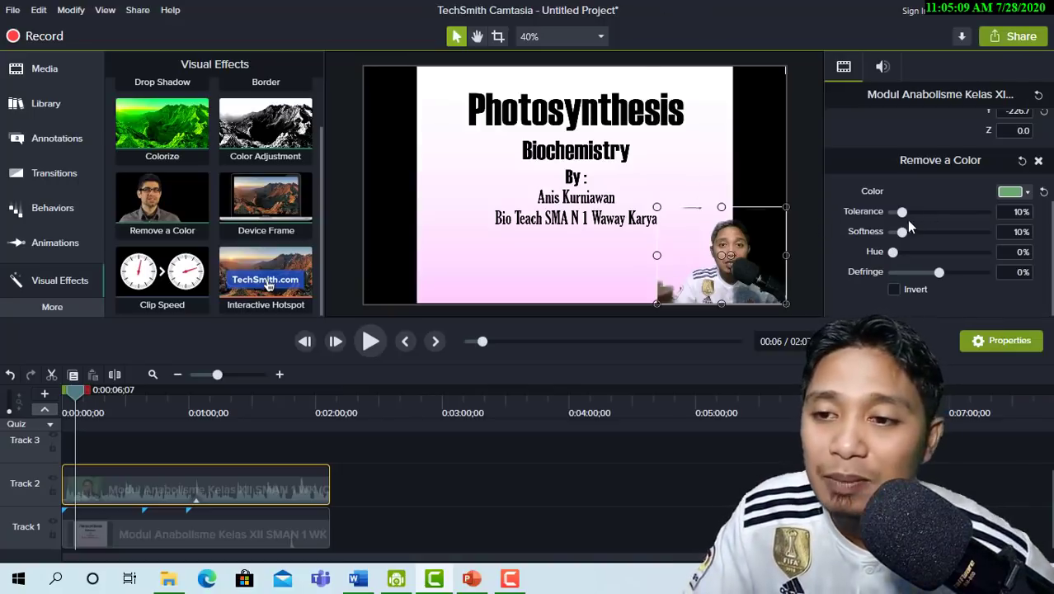
- Set softness to 5% and defringe to -18%, and enlarge the webcam clip over the slide
drag(656, 208, 620, 180)
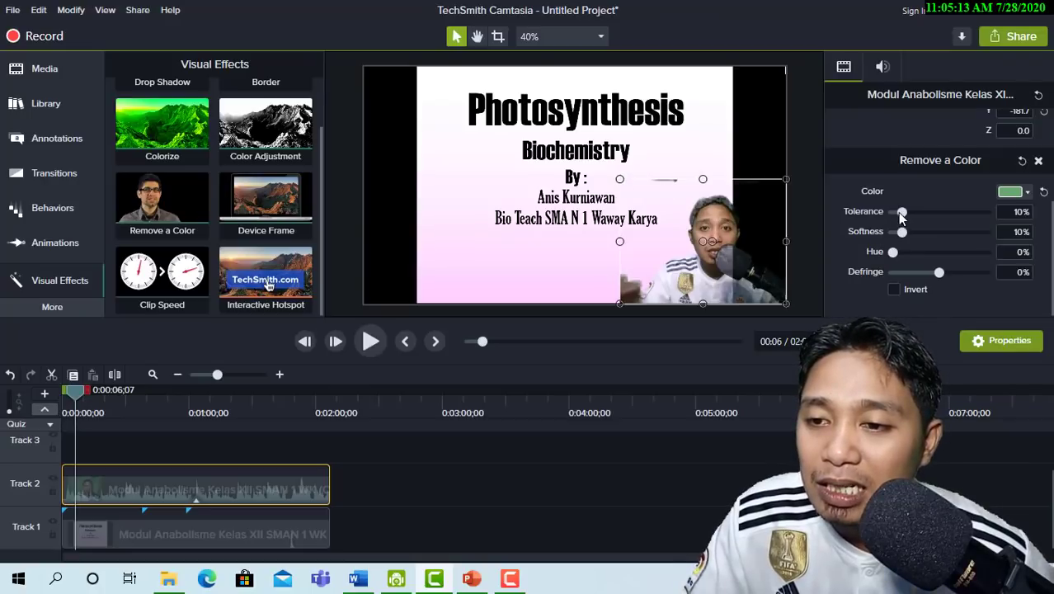
drag(901, 234, 897, 233)
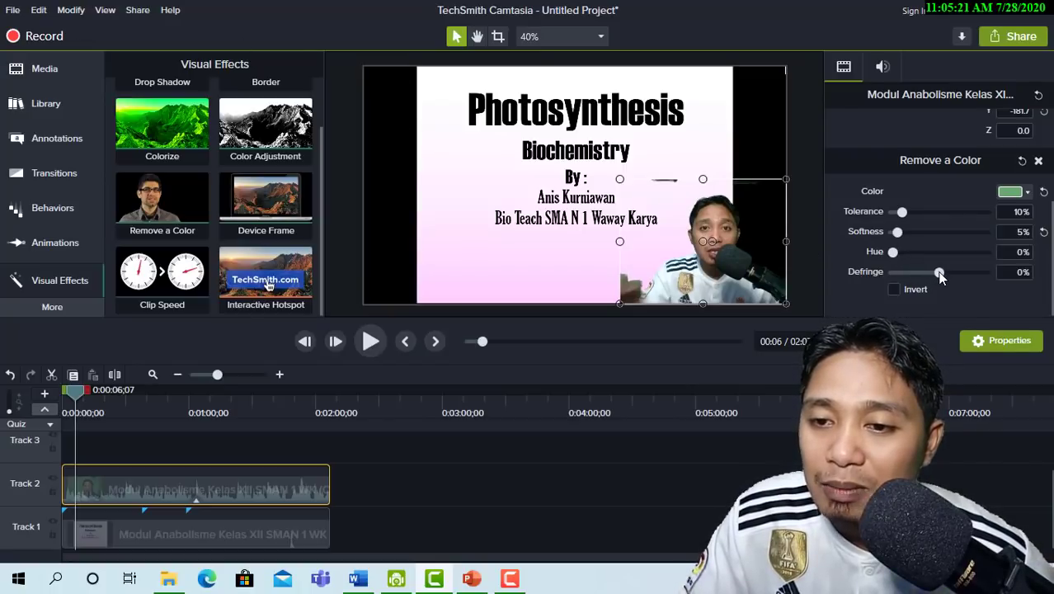
drag(935, 273, 929, 274)
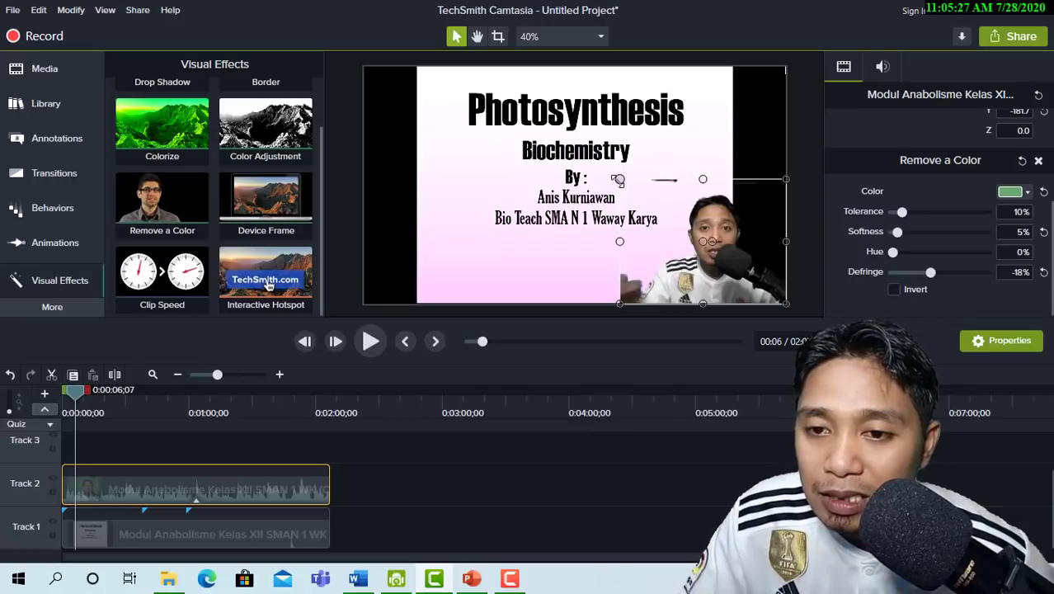
drag(619, 180, 478, 102)
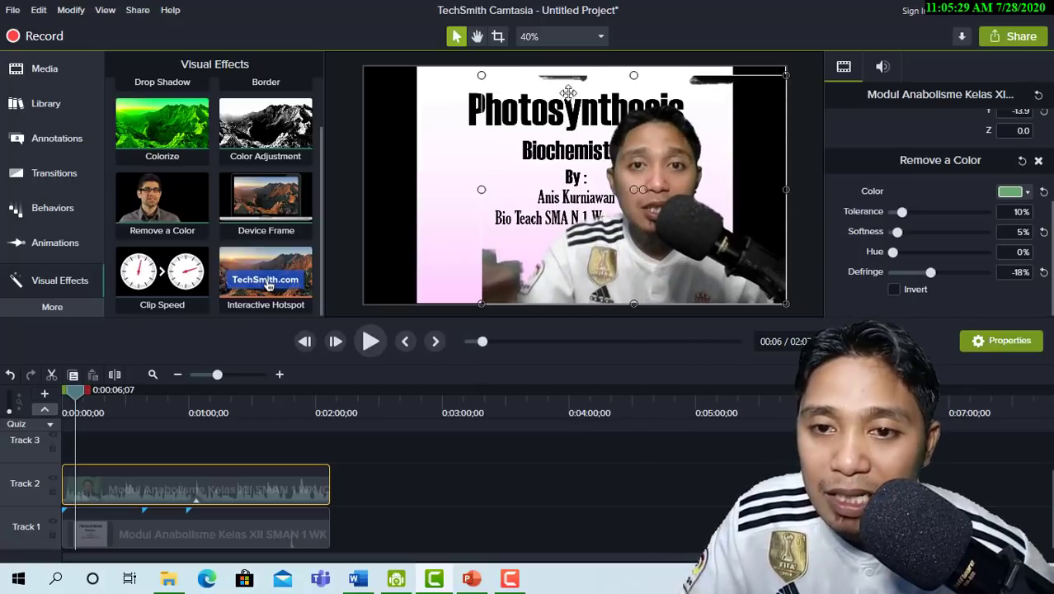
- Crop a little off the webcam clip's top, left and right edges
click(498, 38)
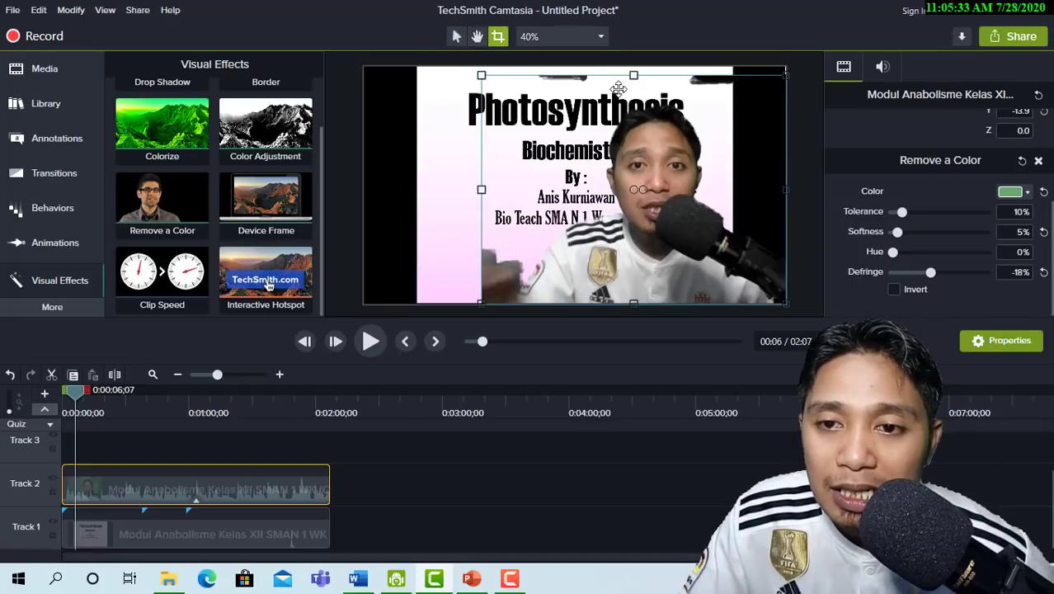
drag(633, 76, 633, 91)
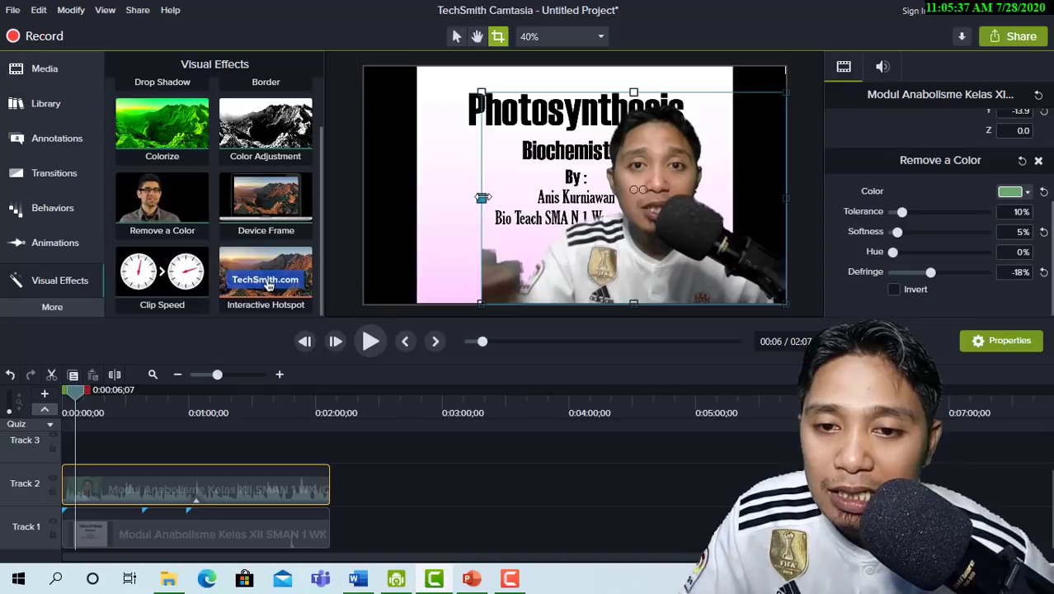
drag(482, 198, 490, 198)
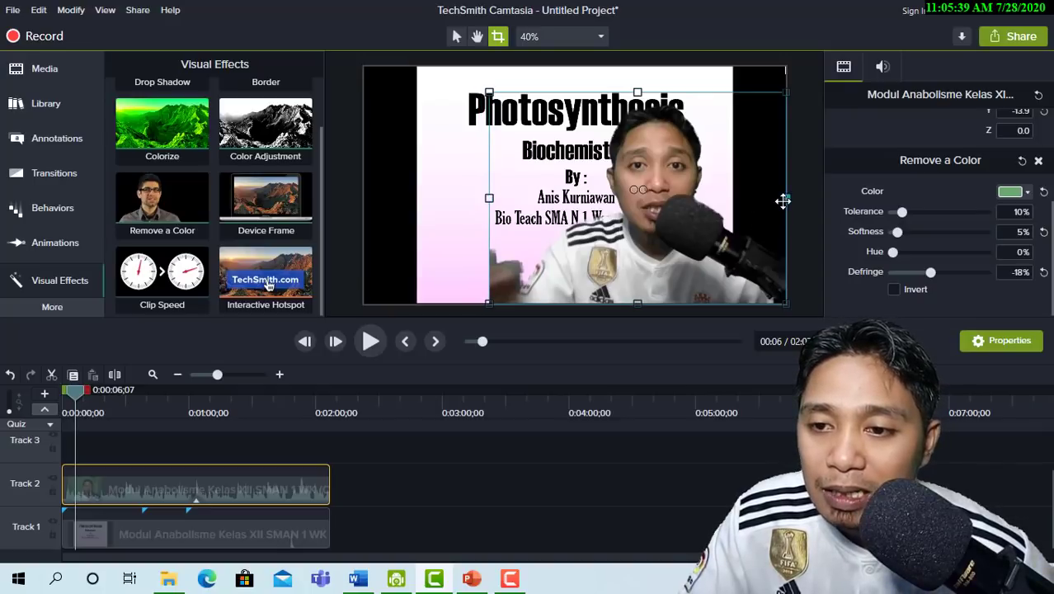
drag(776, 202, 774, 202)
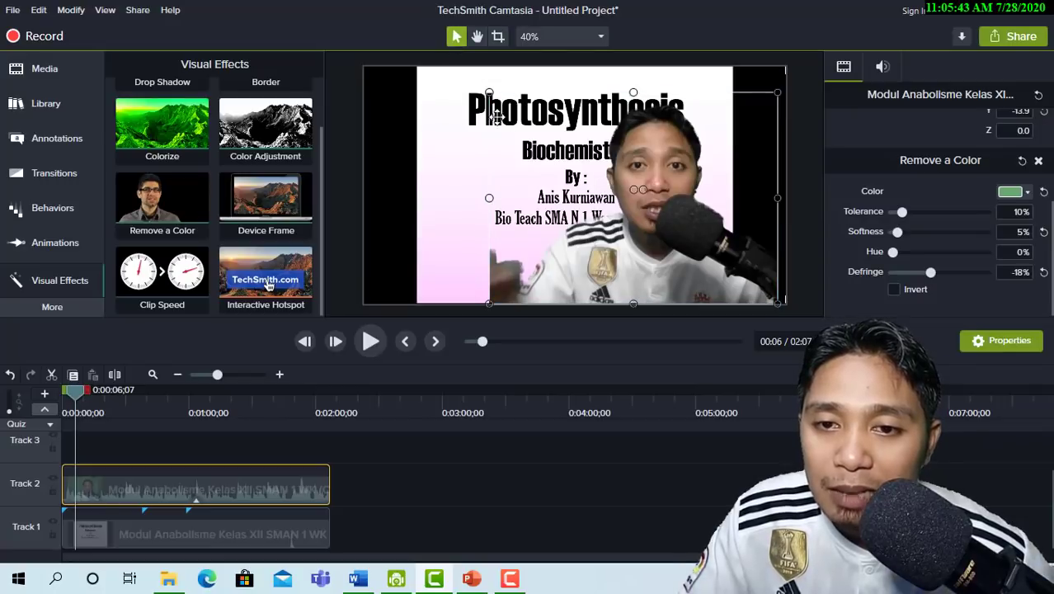
- Resize the overlay into the slide's lower-right corner and return the playhead to 0:00
drag(487, 89, 565, 147)
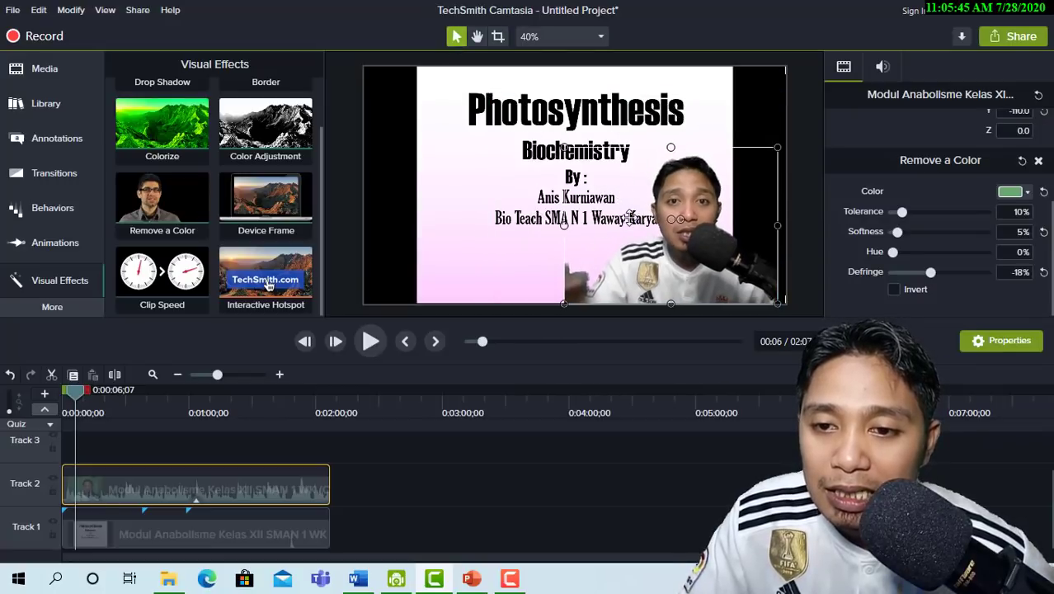
mouse_move(621, 223)
mouse_down()
mouse_move(418, 223)
mouse_move(656, 147)
mouse_move(646, 218)
mouse_up()
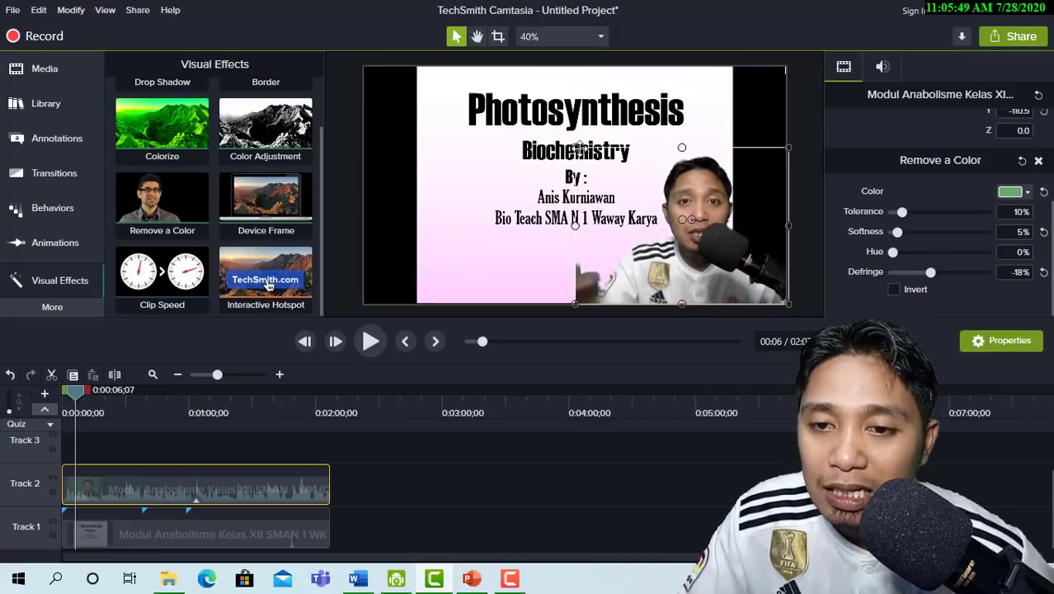
mouse_move(575, 148)
mouse_down()
mouse_move(563, 140)
mouse_move(605, 167)
mouse_up()
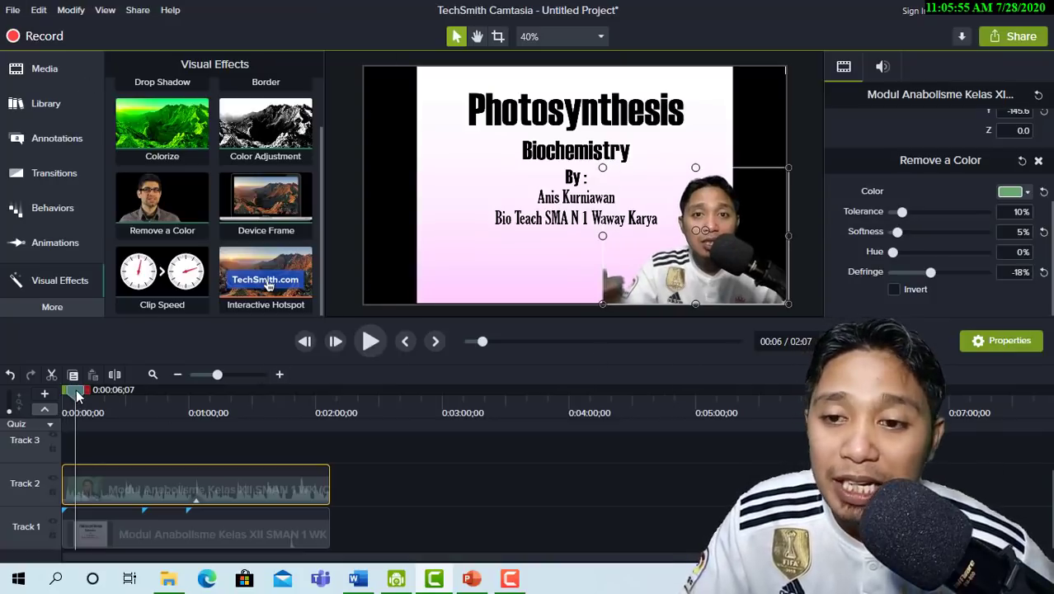
drag(78, 396, 49, 394)
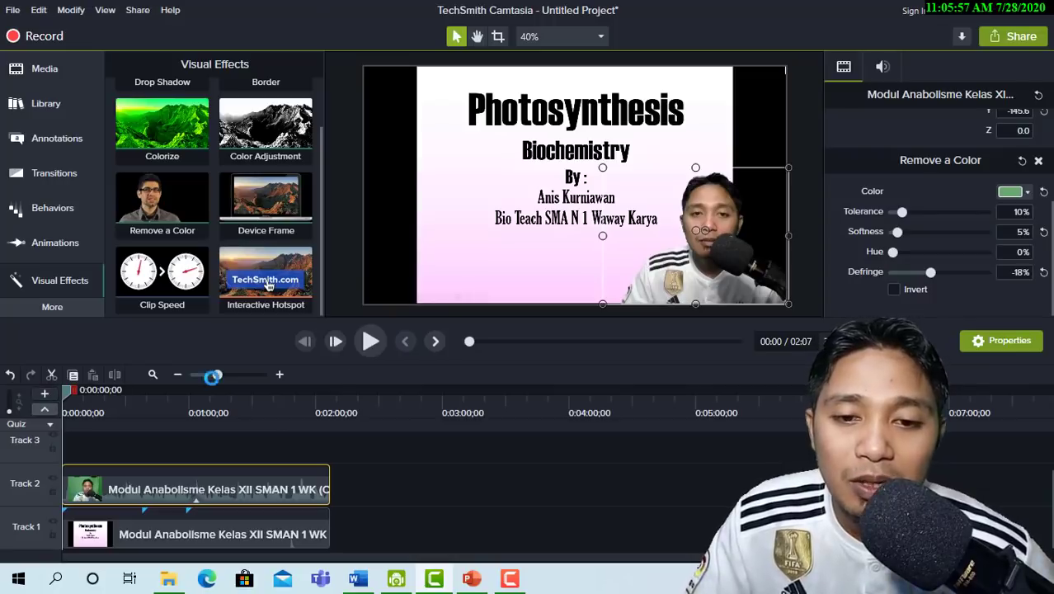
- Play the edited video from 0:00 and pause at 01:02 on the plant cell slide
click(369, 342)
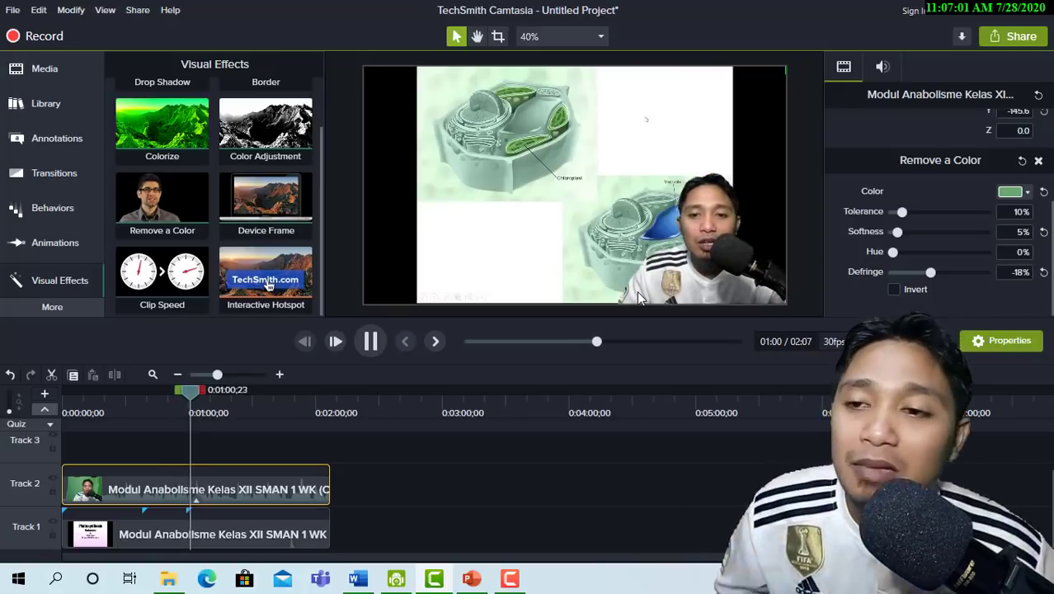
click(371, 346)
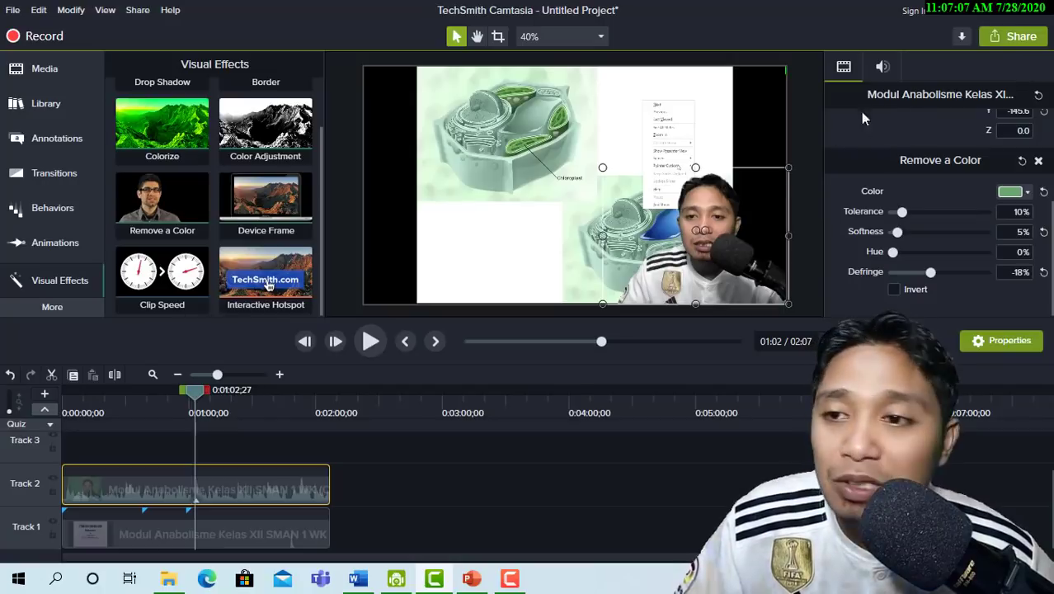
click(1004, 45)
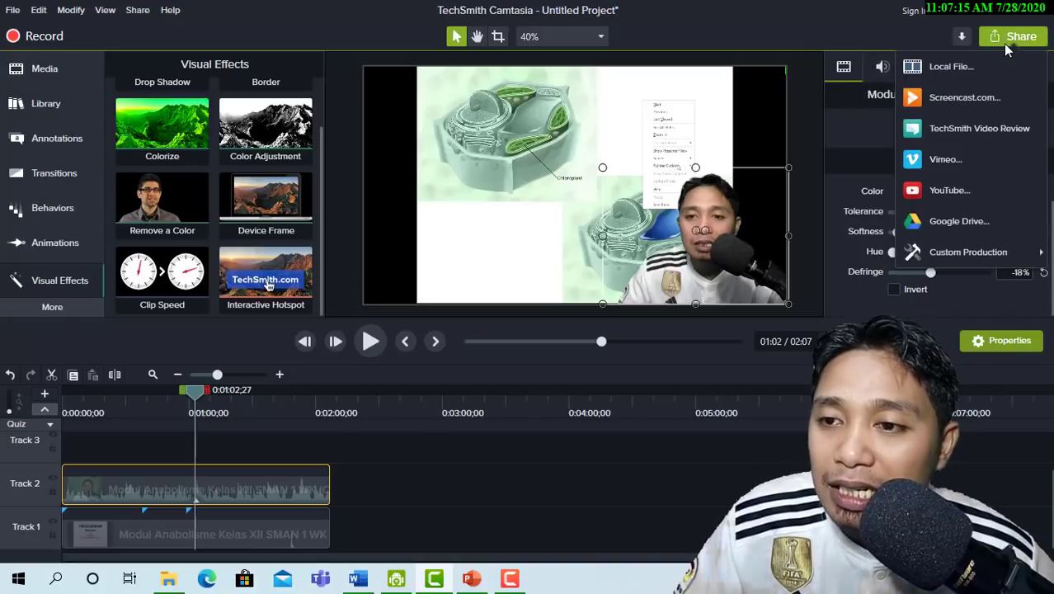
click(956, 69)
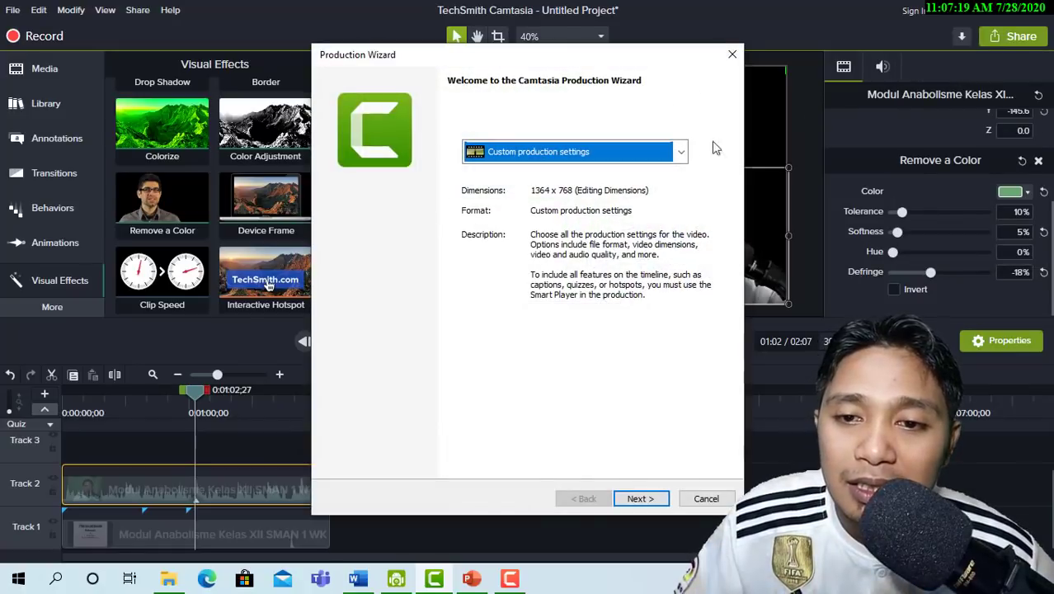
click(683, 154)
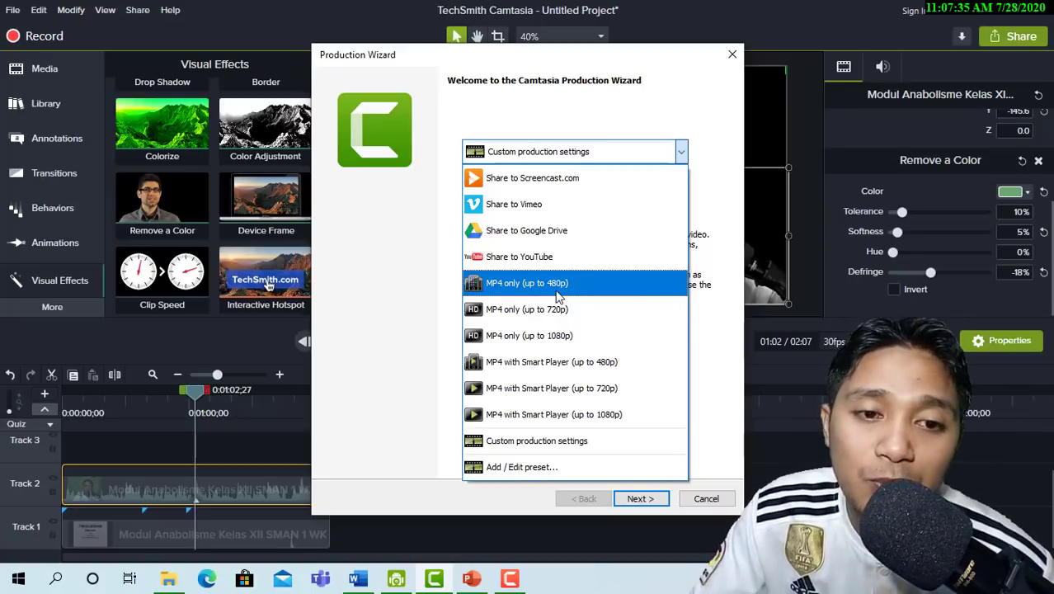
click(547, 288)
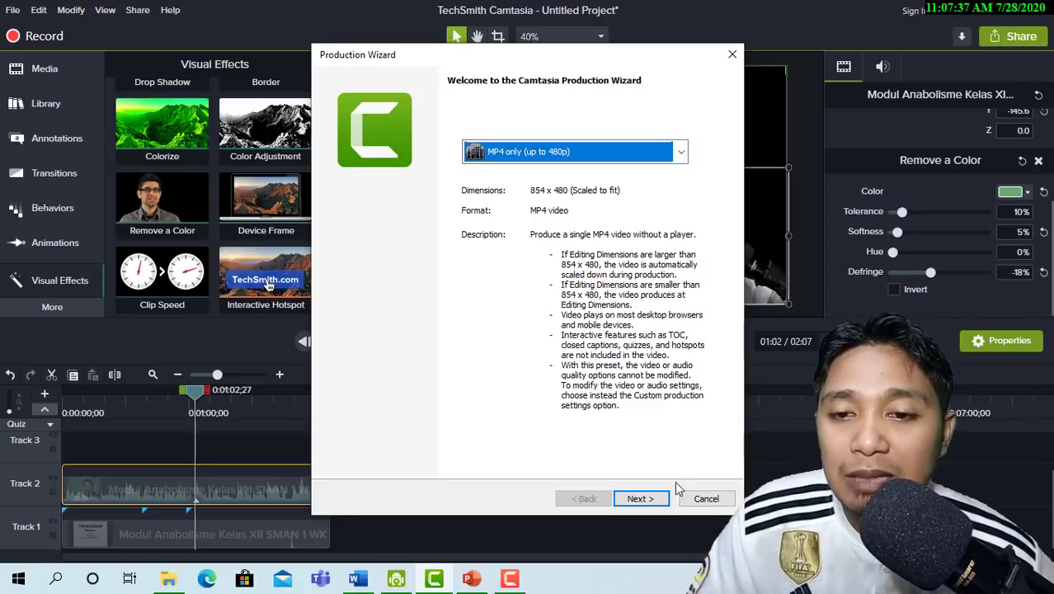
click(640, 500)
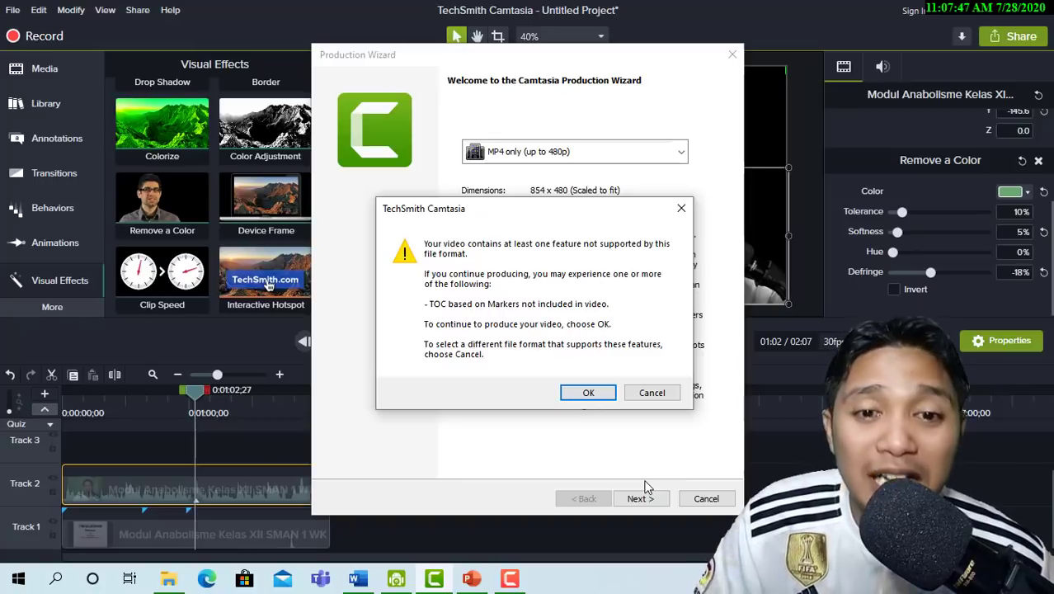
click(667, 394)
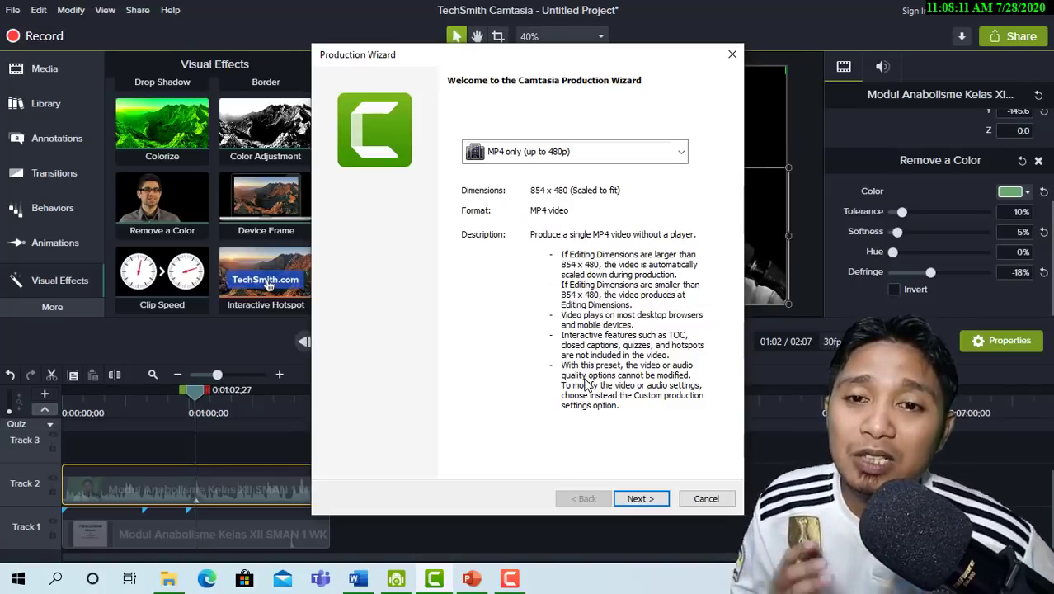
click(734, 56)
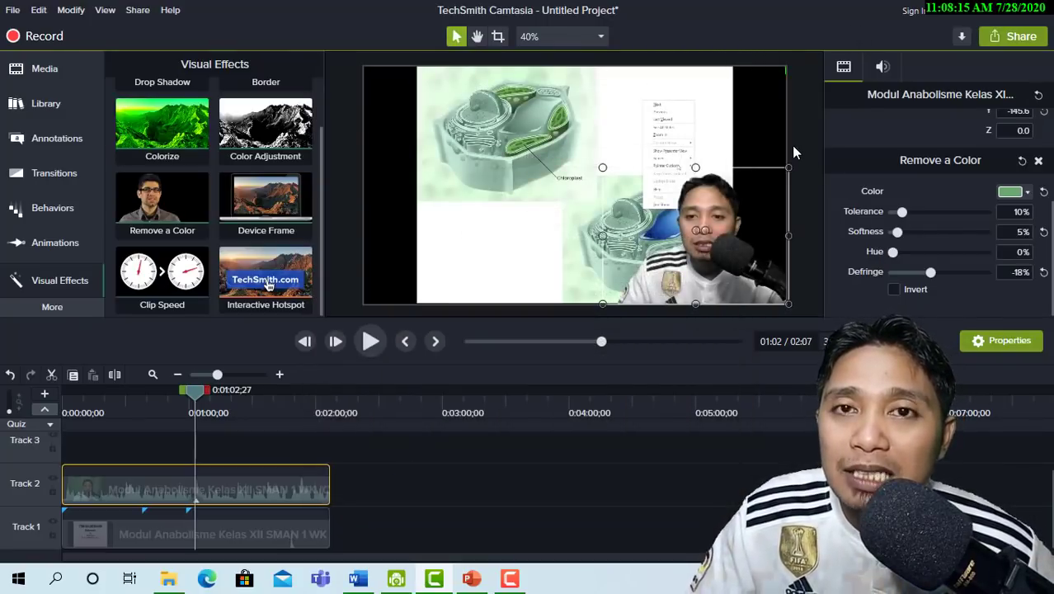